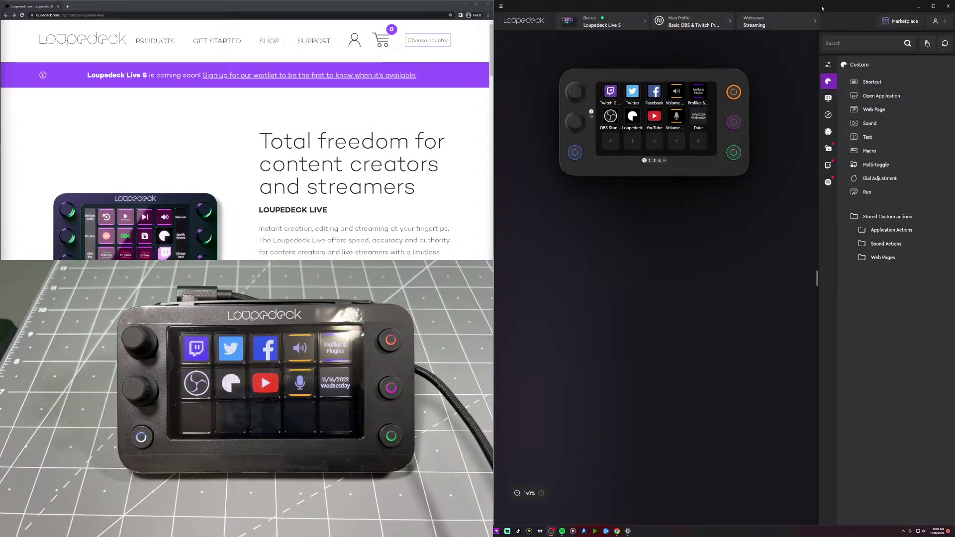
Move the Loupedeck window toward the middle and minimize the Chrome browser
{"action": "left_click_drag", "start_coordinate": [821, 8], "coordinate": [560, 30]}
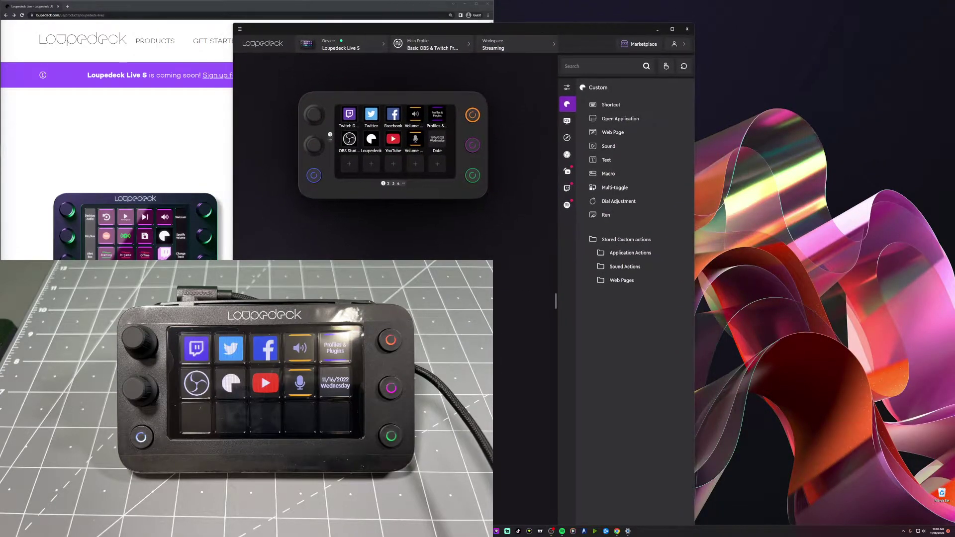
{"action": "left_click", "coordinate": [210, 6]}
{"action": "left_click", "coordinate": [452, 4]}
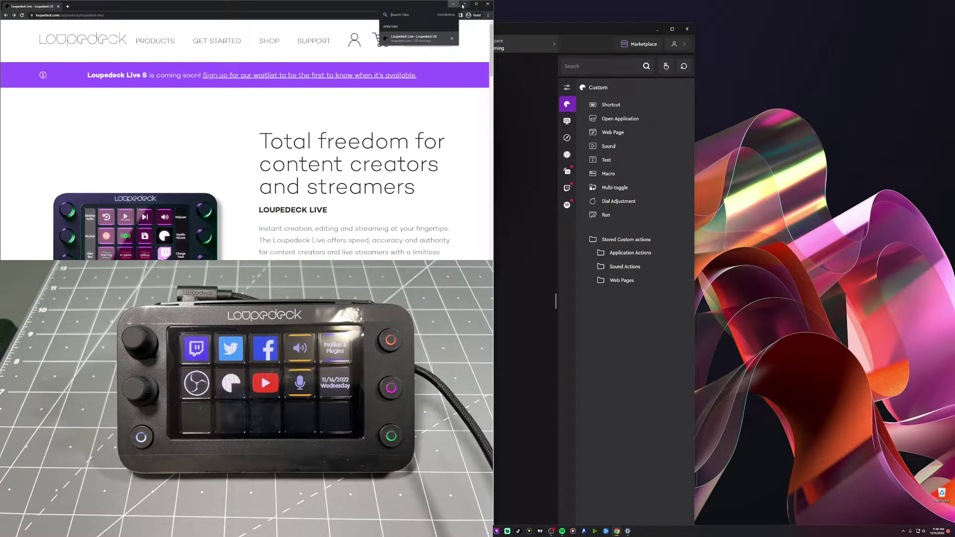
{"action": "left_click", "coordinate": [463, 4]}
Reposition the Loupedeck window and widen it beside the camera view
{"action": "left_click_drag", "start_coordinate": [516, 30], "coordinate": [490, 14]}
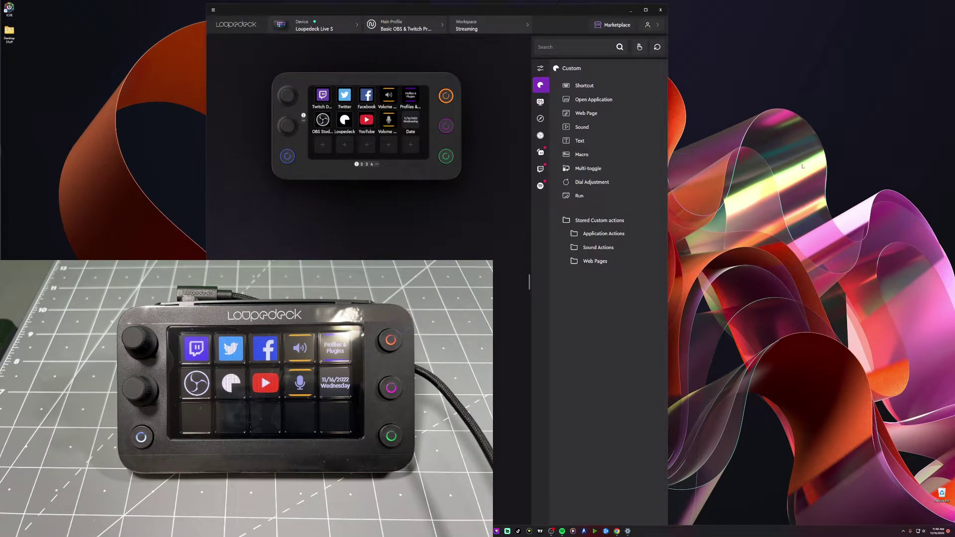
{"action": "left_click_drag", "start_coordinate": [666, 158], "coordinate": [851, 135]}
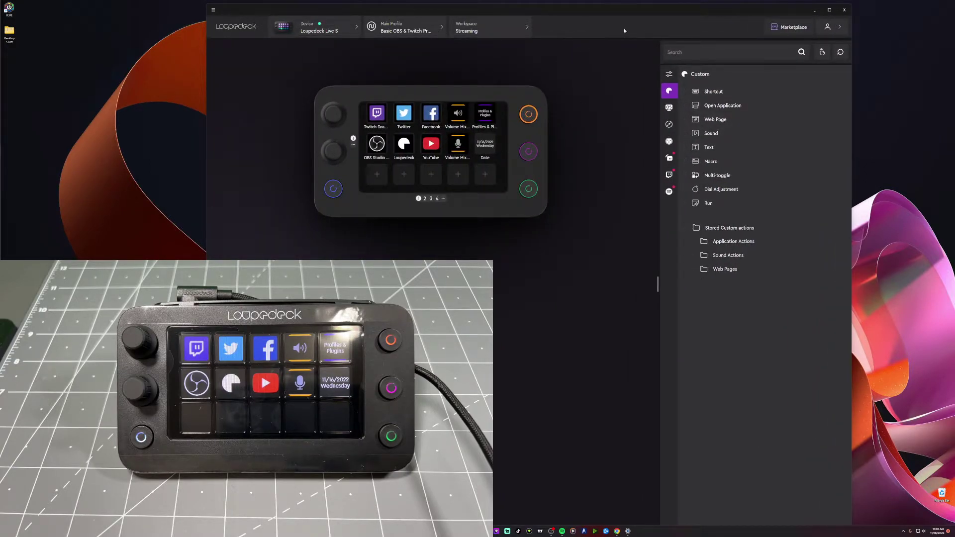
{"action": "left_click_drag", "start_coordinate": [664, 11], "coordinate": [651, 9]}
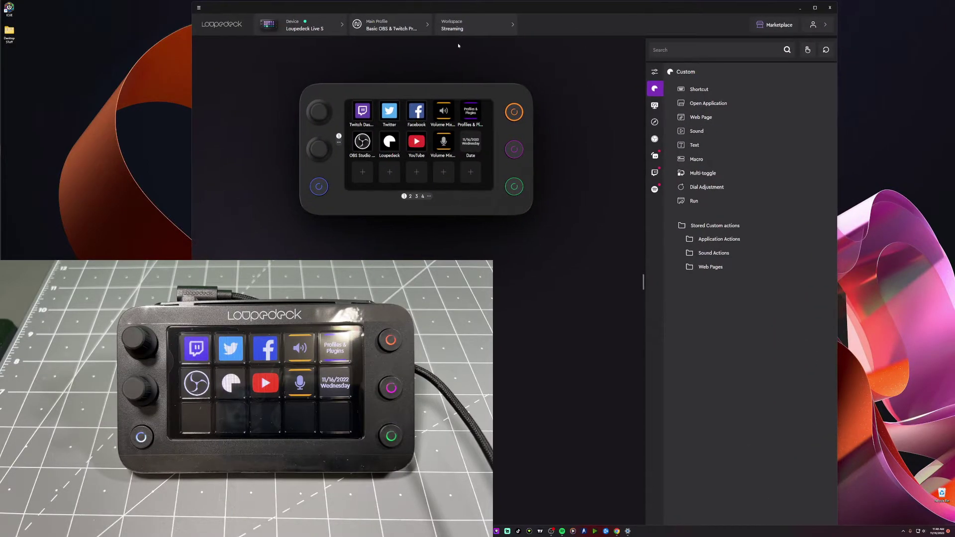
{"action": "left_click", "coordinate": [340, 27]}
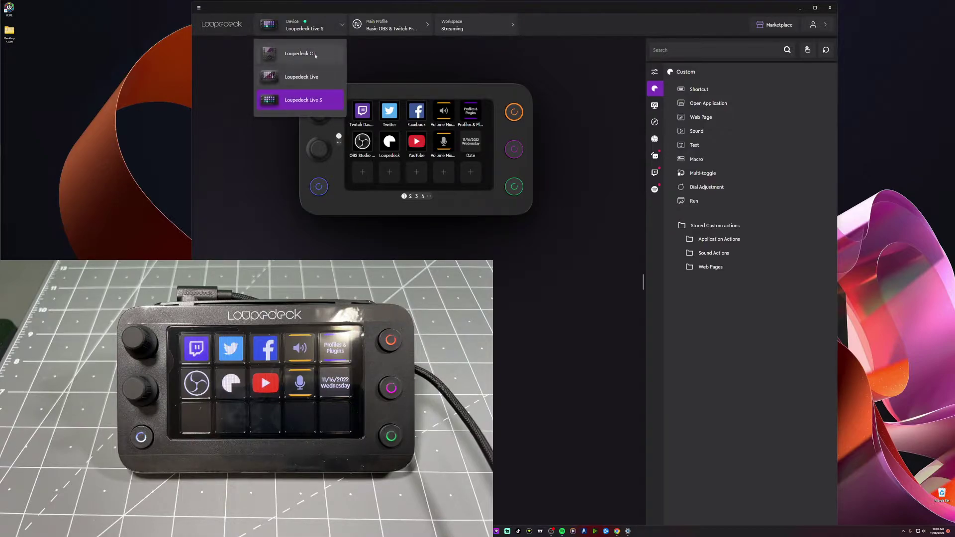
{"action": "left_click", "coordinate": [318, 77]}
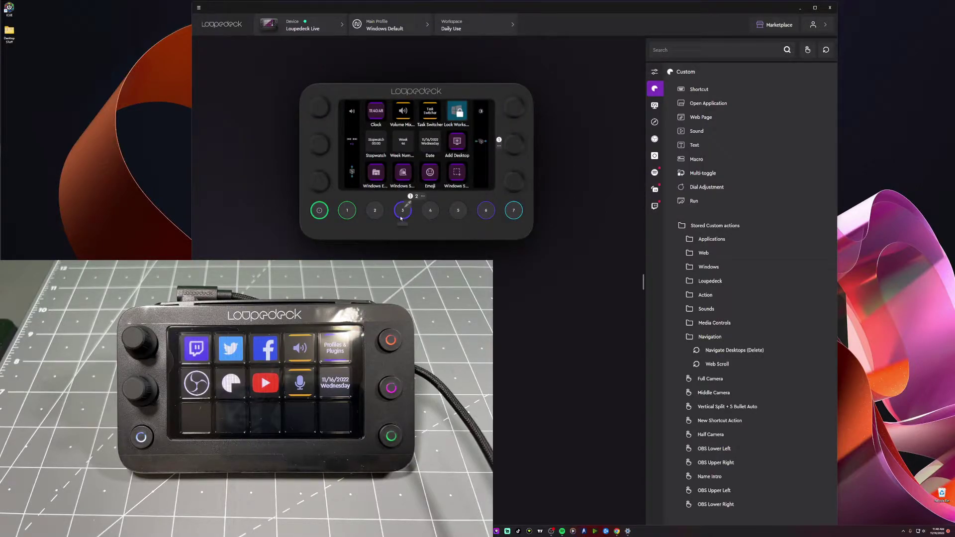
{"action": "left_click", "coordinate": [492, 212]}
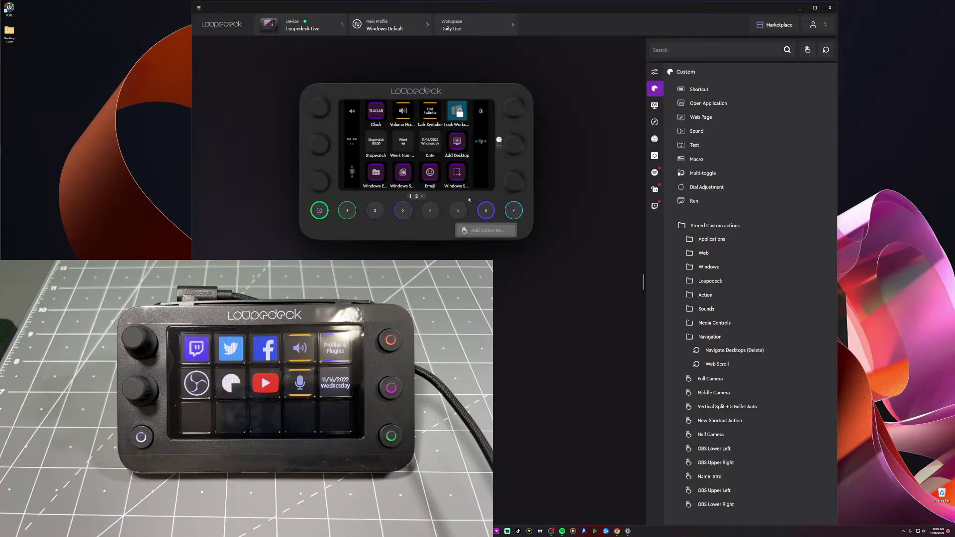
{"action": "scroll", "coordinate": [432, 164], "scroll_direction": "down", "scroll_amount": 4}
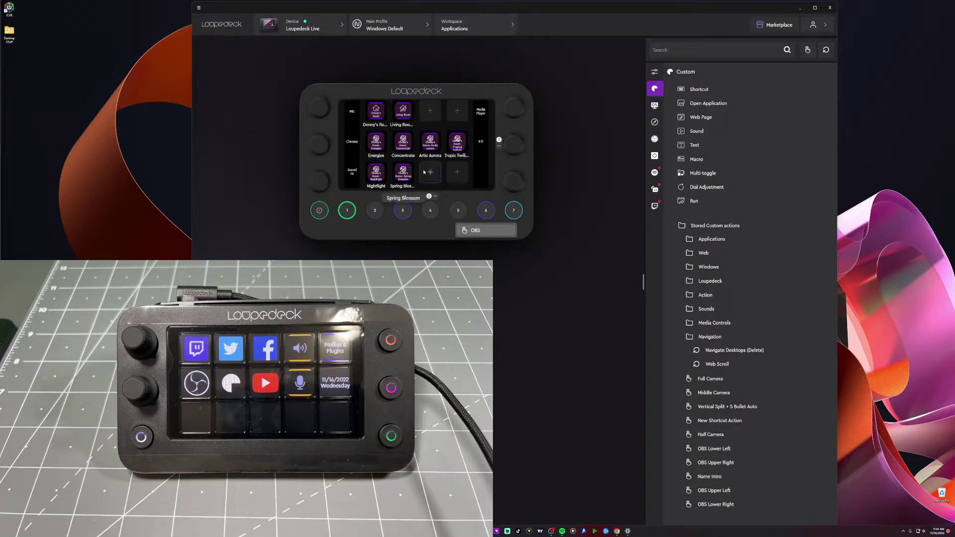
{"action": "scroll", "coordinate": [426, 174], "scroll_direction": "up", "scroll_amount": 4}
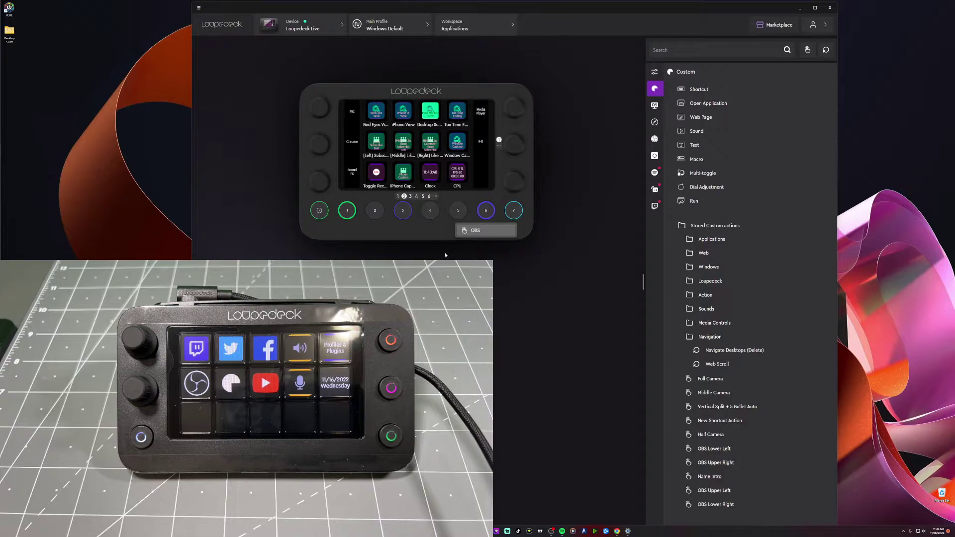
{"action": "left_click", "coordinate": [338, 33]}
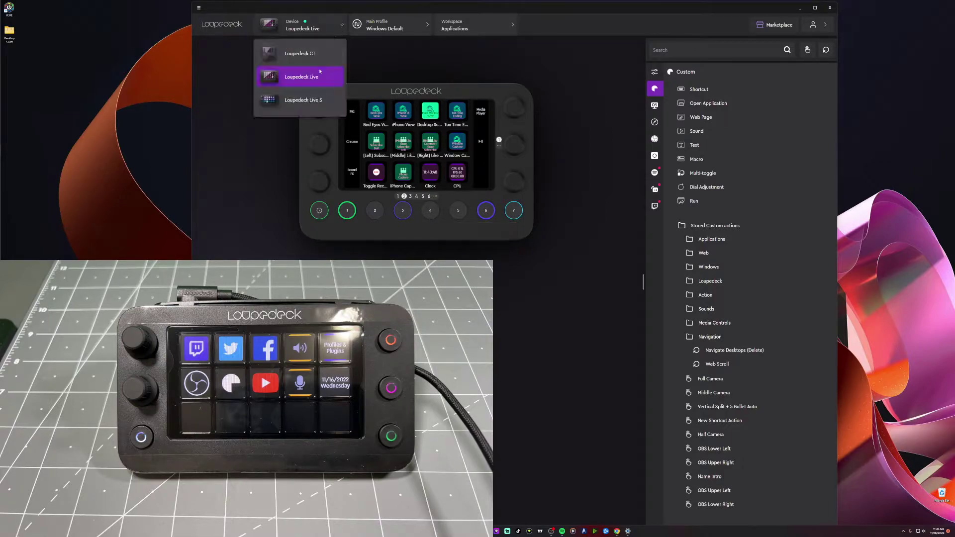
{"action": "left_click", "coordinate": [307, 101]}
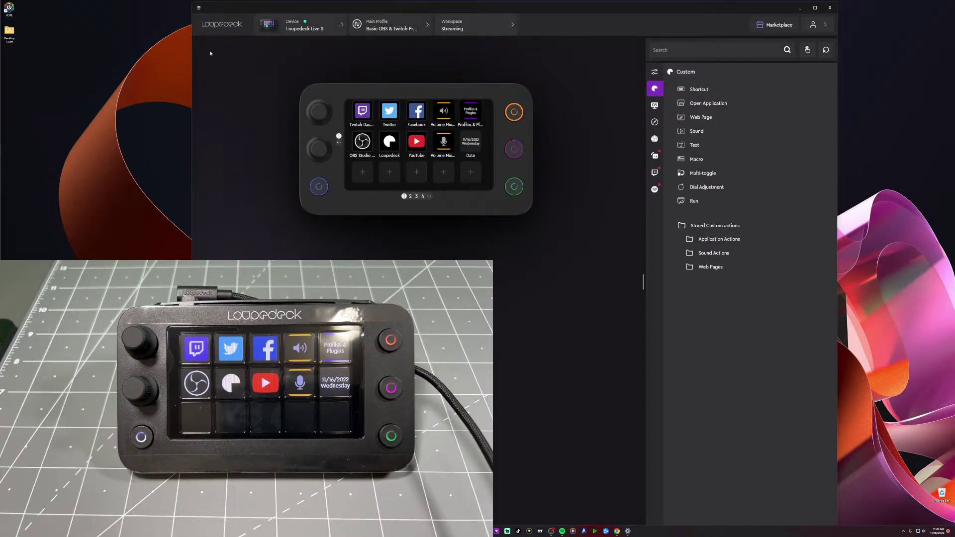
{"action": "left_click", "coordinate": [411, 29]}
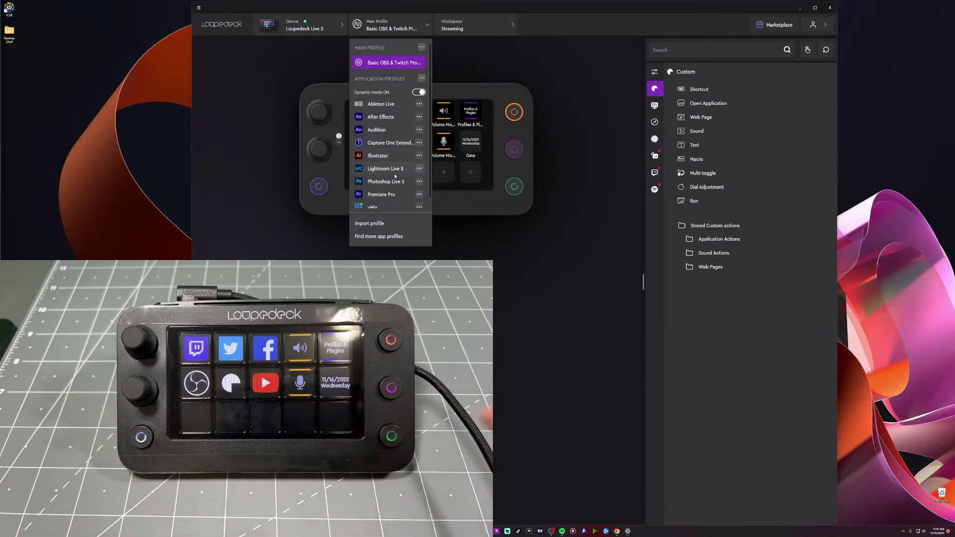
{"action": "scroll", "coordinate": [393, 179], "scroll_direction": "down", "scroll_amount": 1}
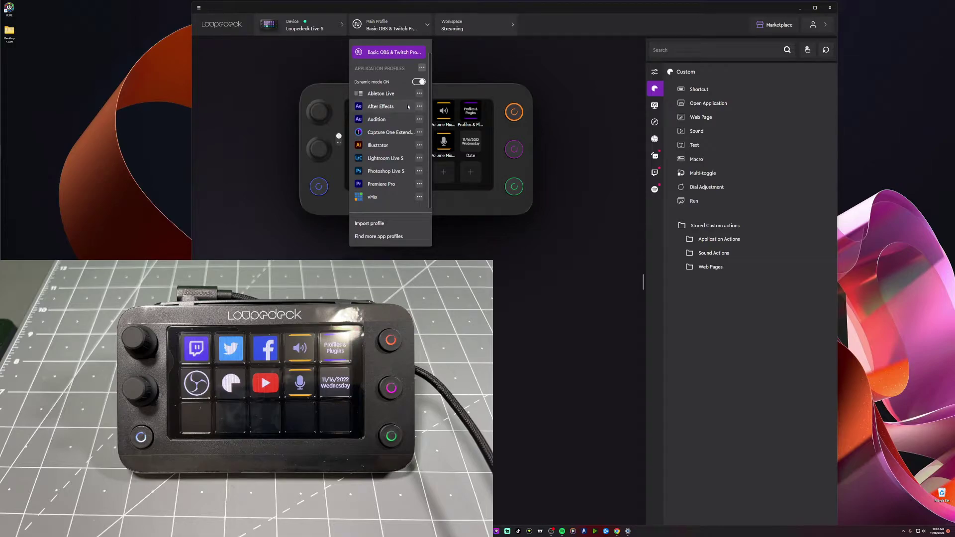
{"action": "left_click", "coordinate": [463, 26]}
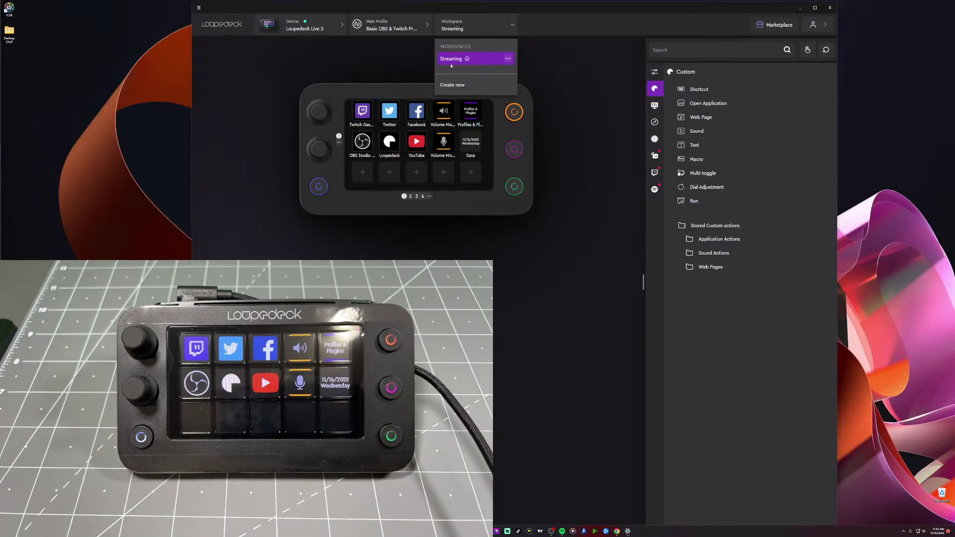
{"action": "left_click", "coordinate": [611, 149]}
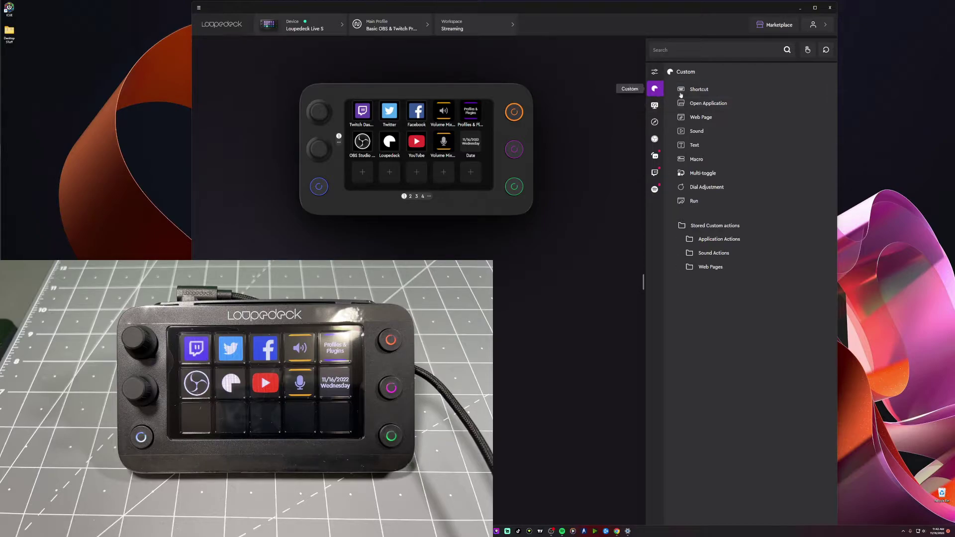
Cycle through the Custom action types and settle on a new Web Page action
{"action": "left_click", "coordinate": [698, 90]}
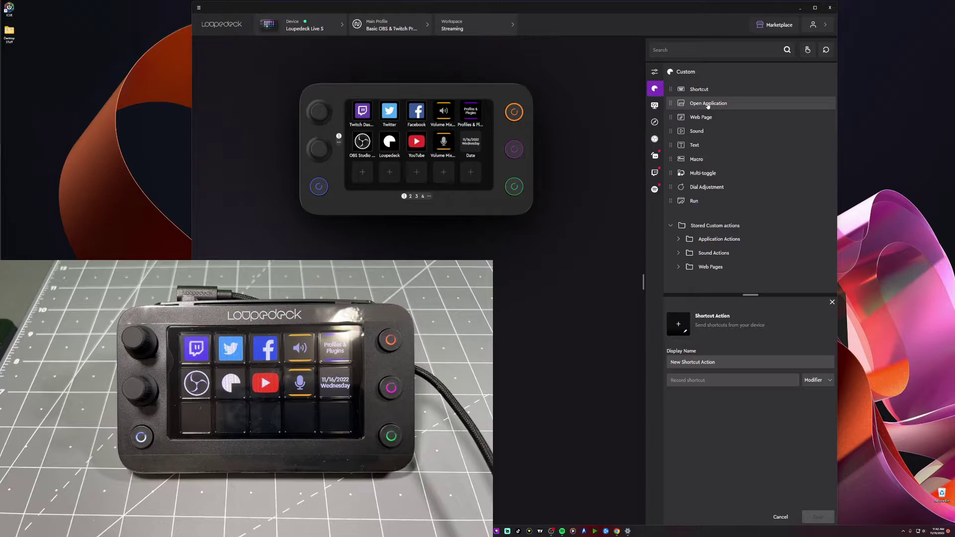
{"action": "left_click", "coordinate": [708, 104]}
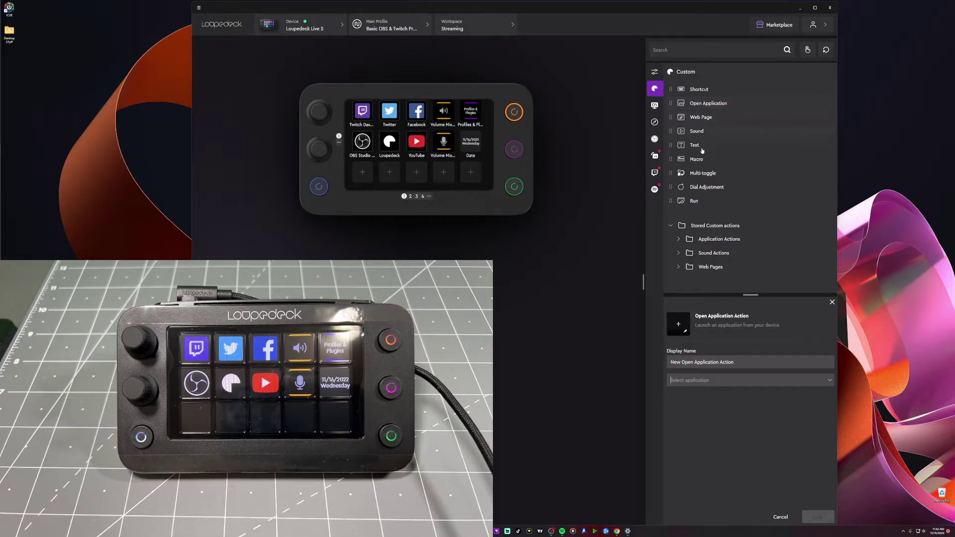
{"action": "left_click", "coordinate": [704, 119]}
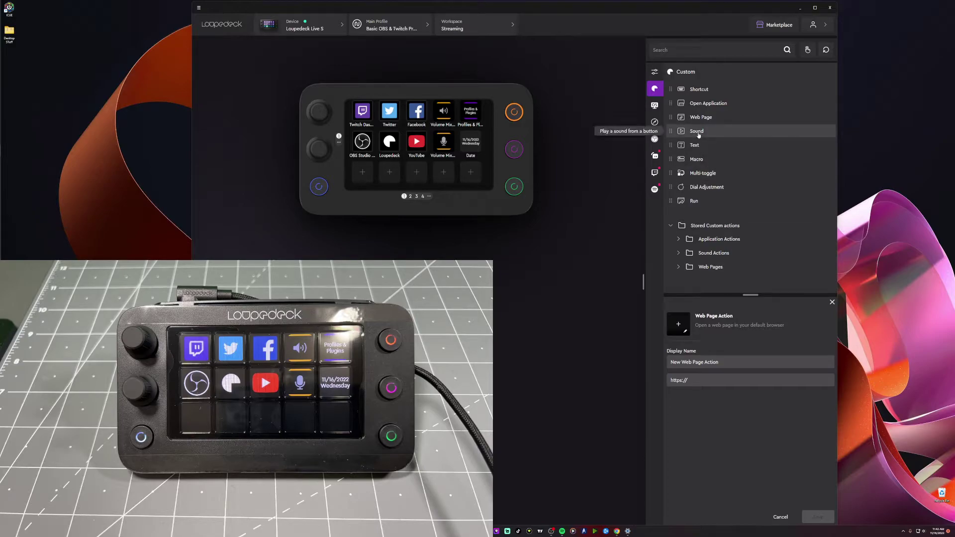
{"action": "left_click", "coordinate": [698, 132]}
{"action": "left_click", "coordinate": [696, 146]}
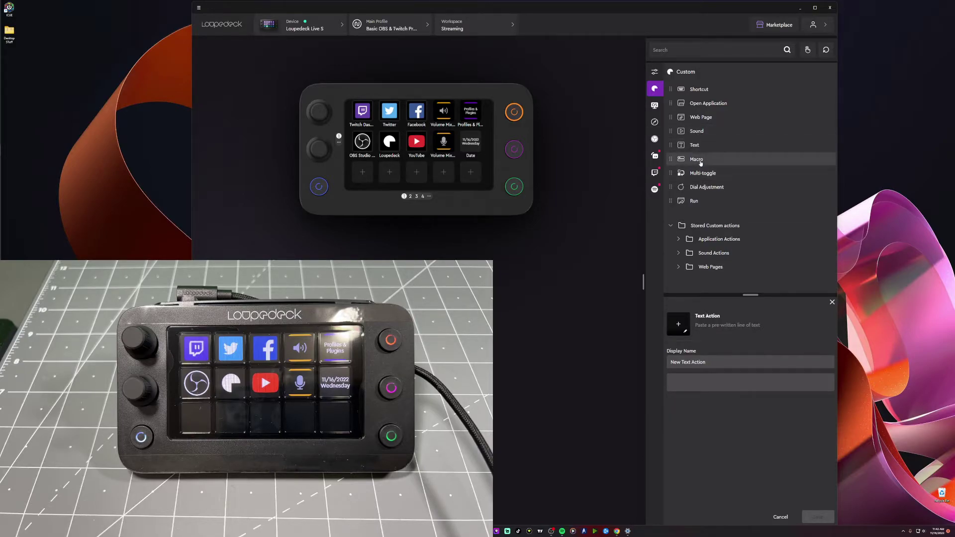
{"action": "left_click", "coordinate": [699, 159]}
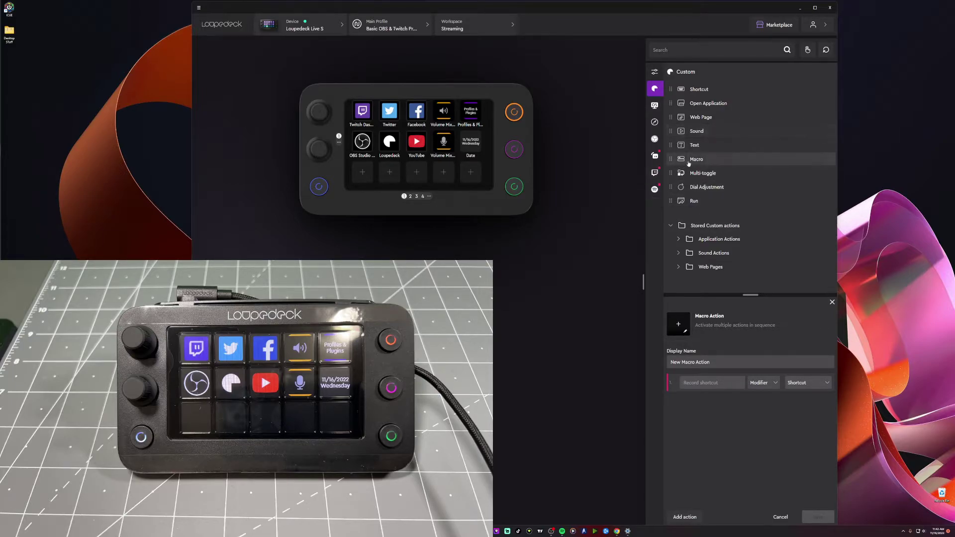
{"action": "left_click", "coordinate": [698, 118]}
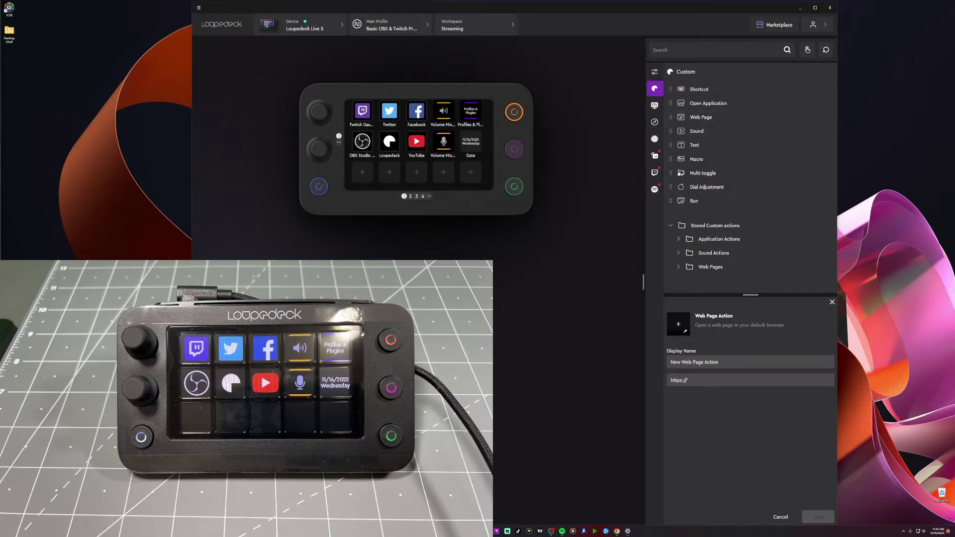
{"action": "left_click", "coordinate": [695, 380]}
{"action": "left_click_drag", "start_coordinate": [721, 362], "coordinate": [660, 357]}
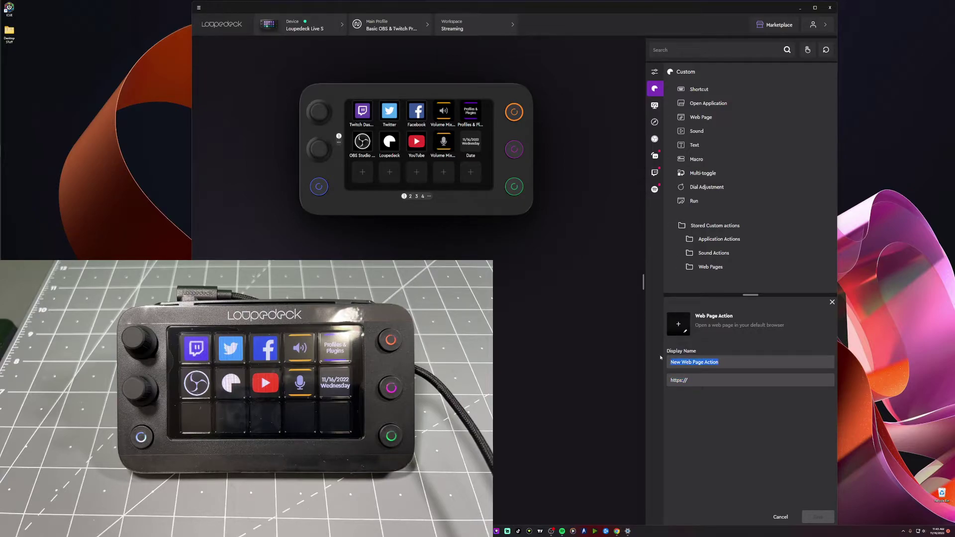
{"action": "type", "text": "MSN.COM"}
{"action": "key", "text": "Tab"}
{"action": "key", "text": "End"}
{"action": "type", "text": "msn."}
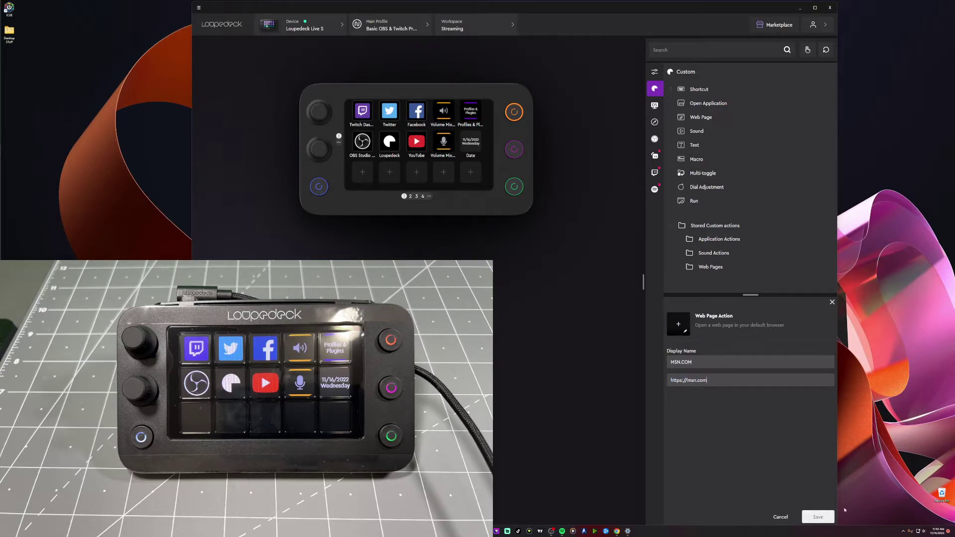
{"action": "left_click", "coordinate": [813, 517]}
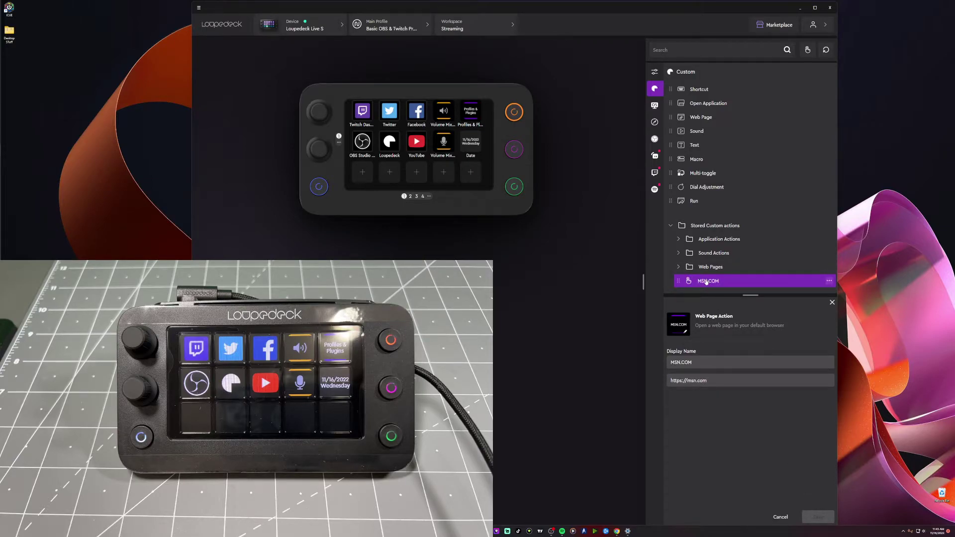
{"action": "left_click_drag", "start_coordinate": [705, 283], "coordinate": [362, 174]}
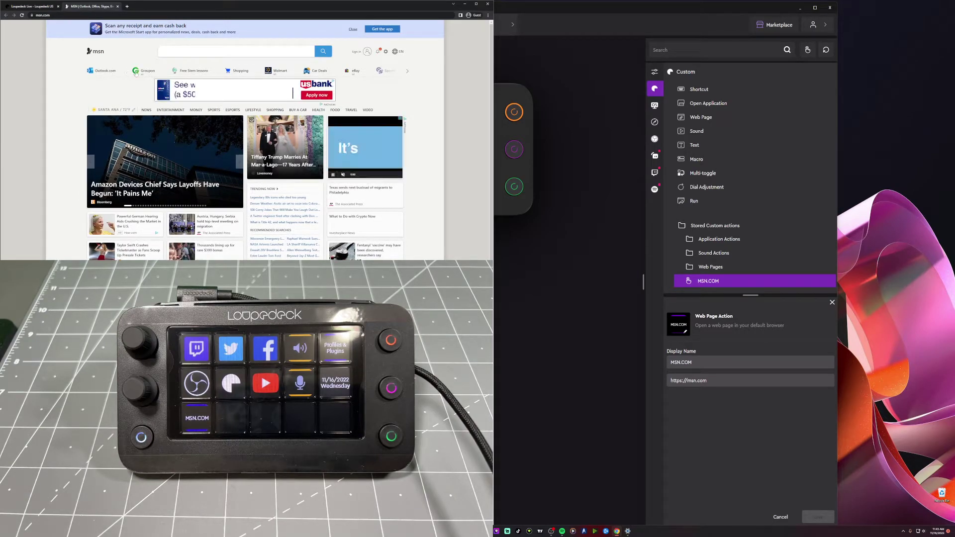
Close the msn.com tab in Chrome and bring Loupedeck back to the front
{"action": "left_click", "coordinate": [118, 6]}
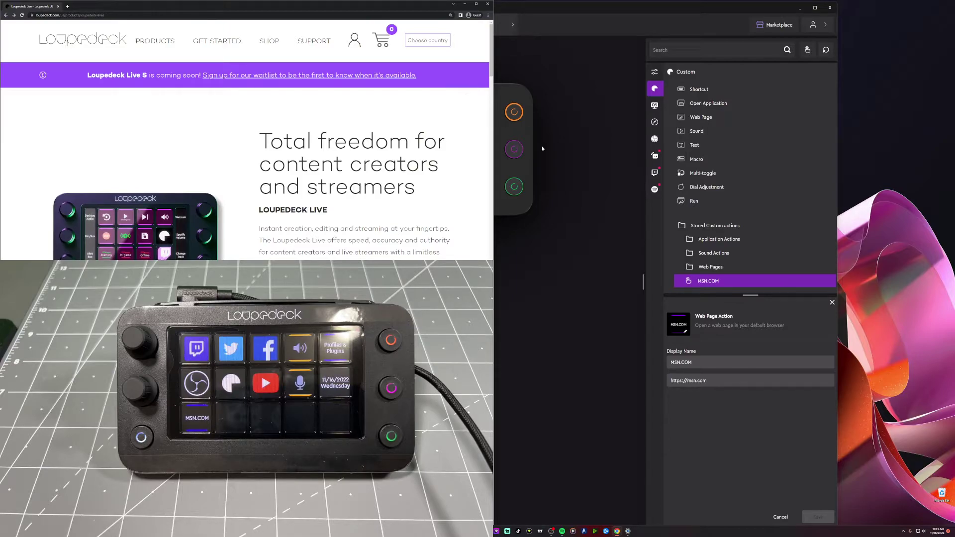
{"action": "left_click", "coordinate": [573, 276]}
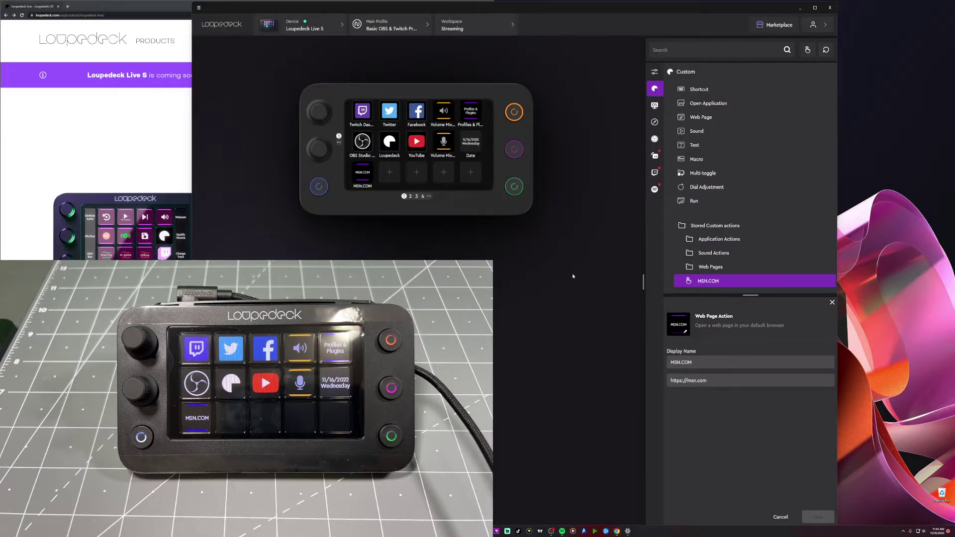
From Desktop > Control Center, put Numeric Pad on the key beside MSN.COM
{"action": "left_click", "coordinate": [653, 112]}
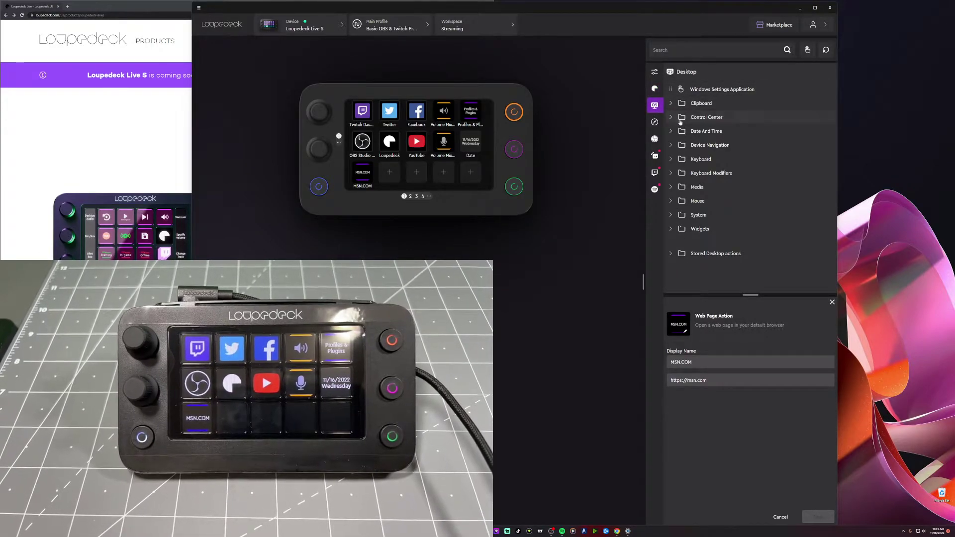
{"action": "left_click", "coordinate": [675, 105]}
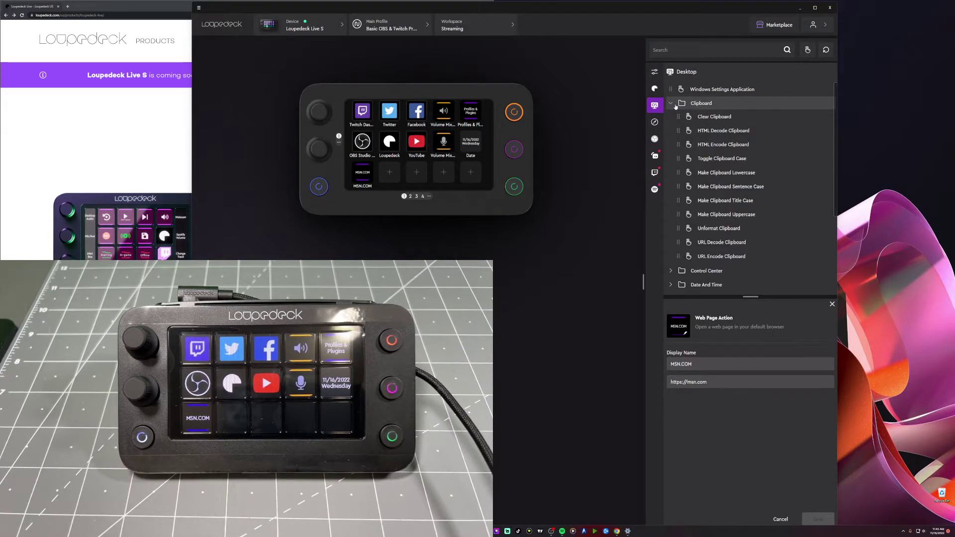
{"action": "left_click", "coordinate": [675, 105]}
{"action": "left_click", "coordinate": [675, 118]}
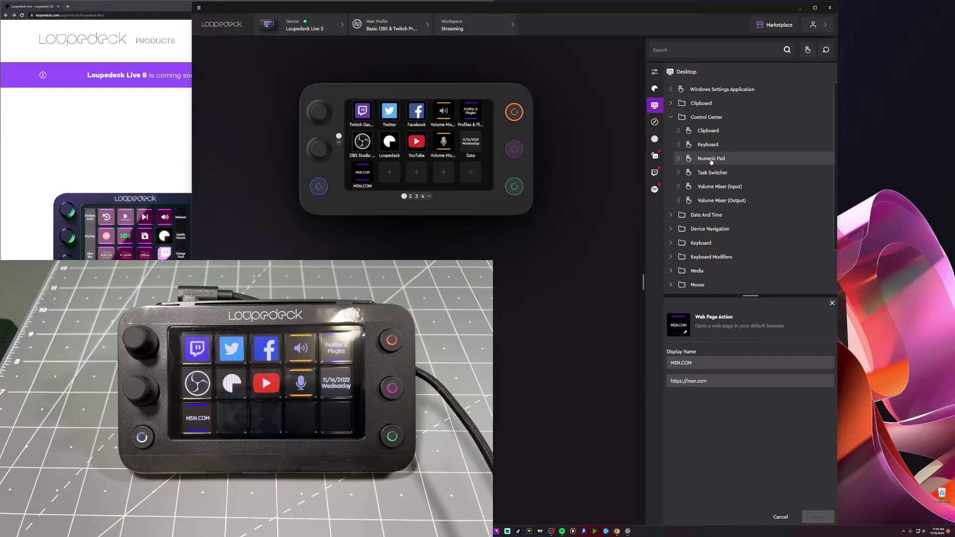
{"action": "left_click_drag", "start_coordinate": [712, 162], "coordinate": [390, 174]}
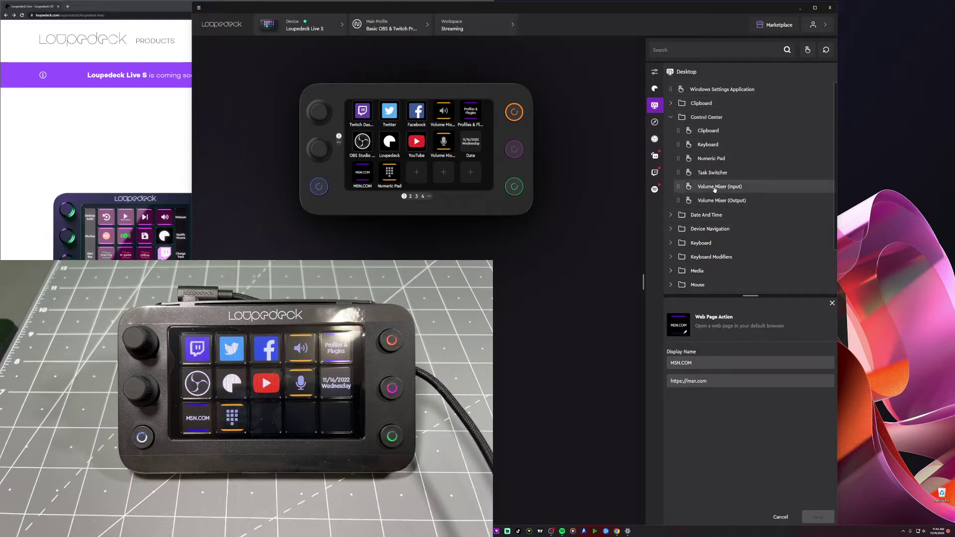
Look at the Clock action under Date And Time, then collapse the Date And Time and Control Center folders
{"action": "left_click", "coordinate": [670, 215]}
{"action": "scroll", "coordinate": [679, 144], "scroll_direction": "down", "scroll_amount": 3}
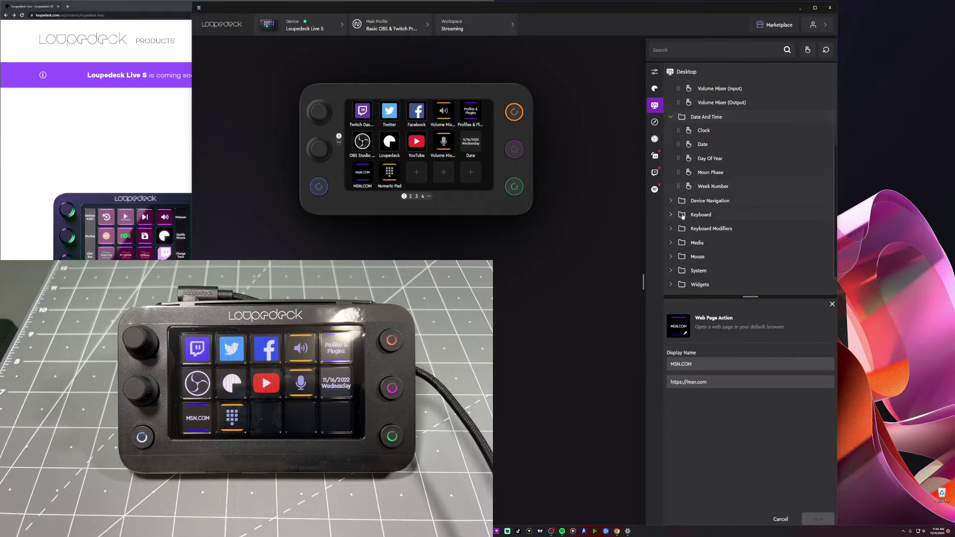
{"action": "left_click", "coordinate": [703, 129]}
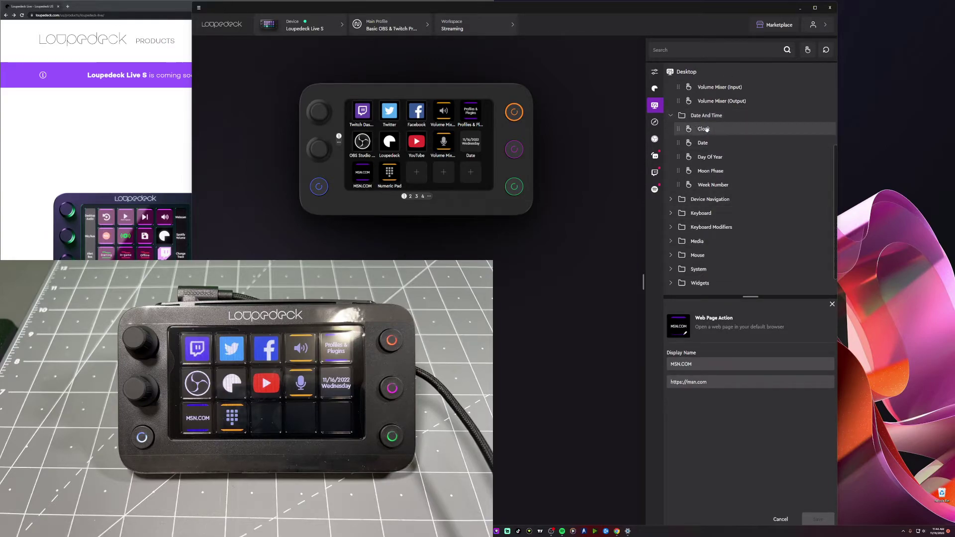
{"action": "left_click", "coordinate": [670, 115]}
{"action": "scroll", "coordinate": [671, 115], "scroll_direction": "up", "scroll_amount": 2}
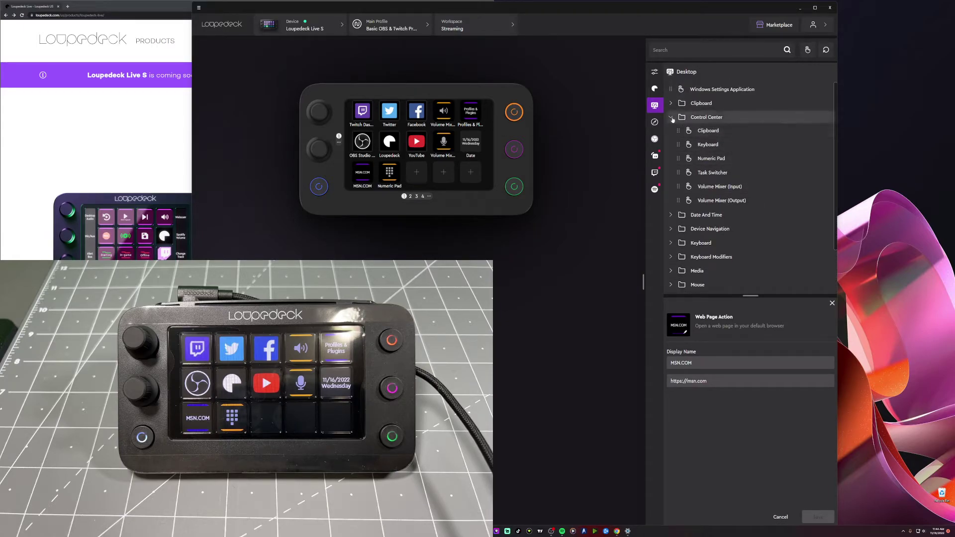
{"action": "left_click", "coordinate": [671, 117]}
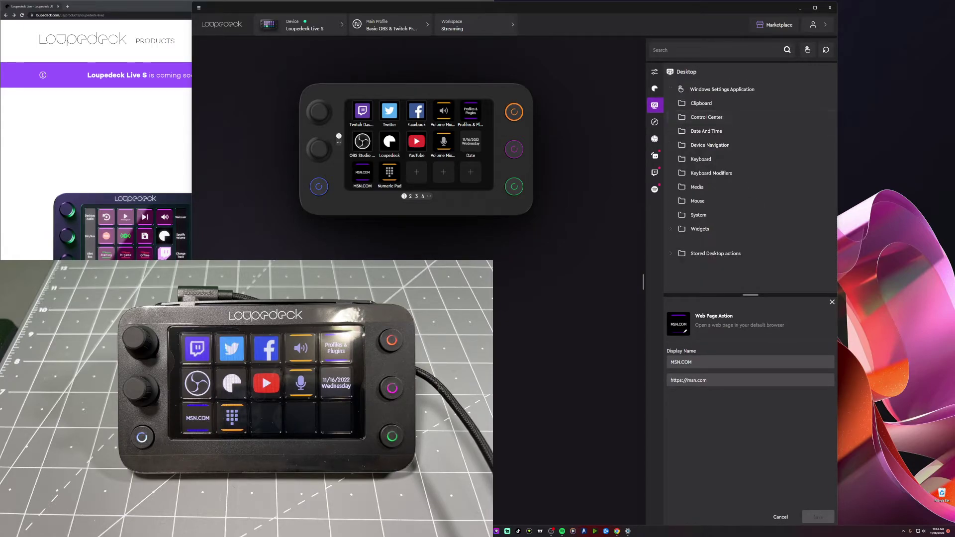
Browse the Media, Keyboard and Keyboard Modifiers folders of the Desktop actions
{"action": "left_click", "coordinate": [669, 187]}
{"action": "scroll", "coordinate": [706, 200], "scroll_direction": "down", "scroll_amount": 2}
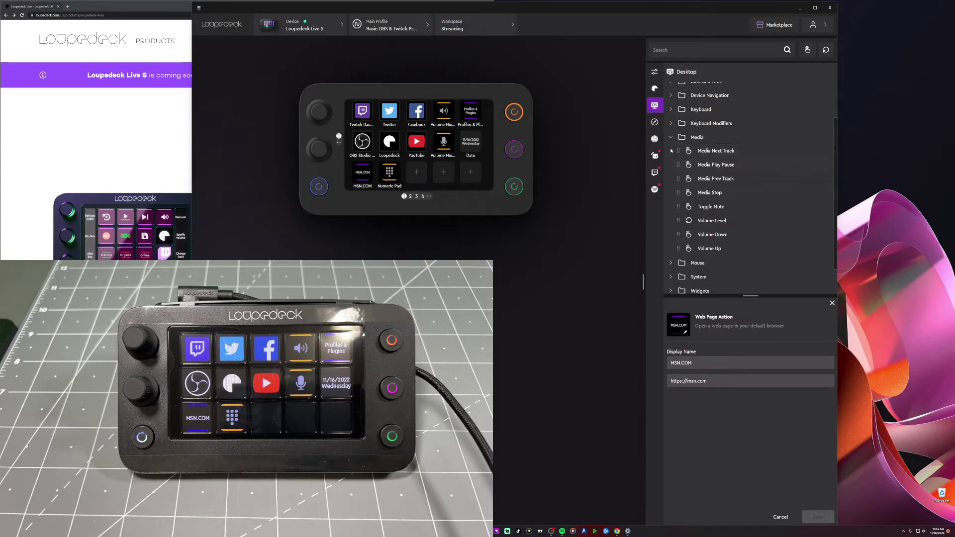
{"action": "left_click", "coordinate": [671, 138]}
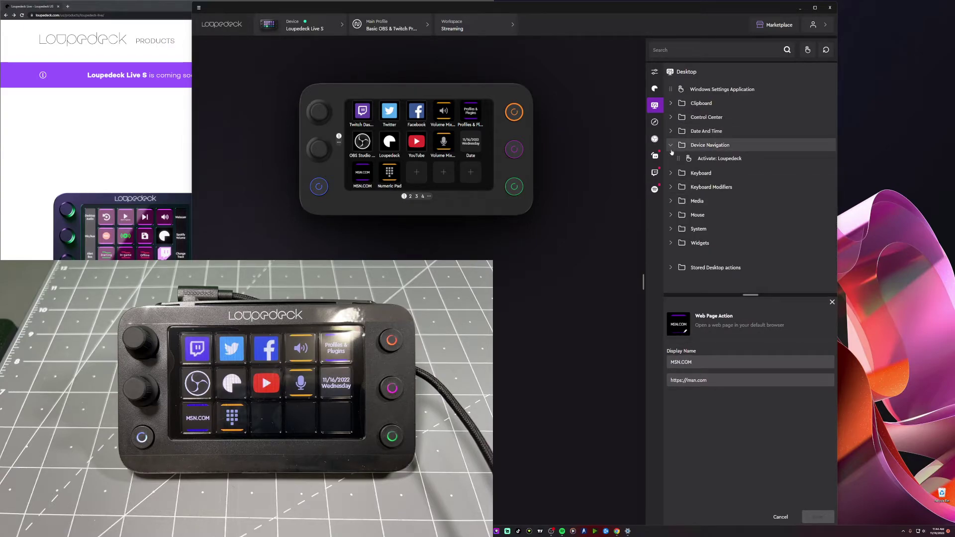
{"action": "left_click", "coordinate": [670, 158]}
{"action": "scroll", "coordinate": [706, 219], "scroll_direction": "down", "scroll_amount": 5}
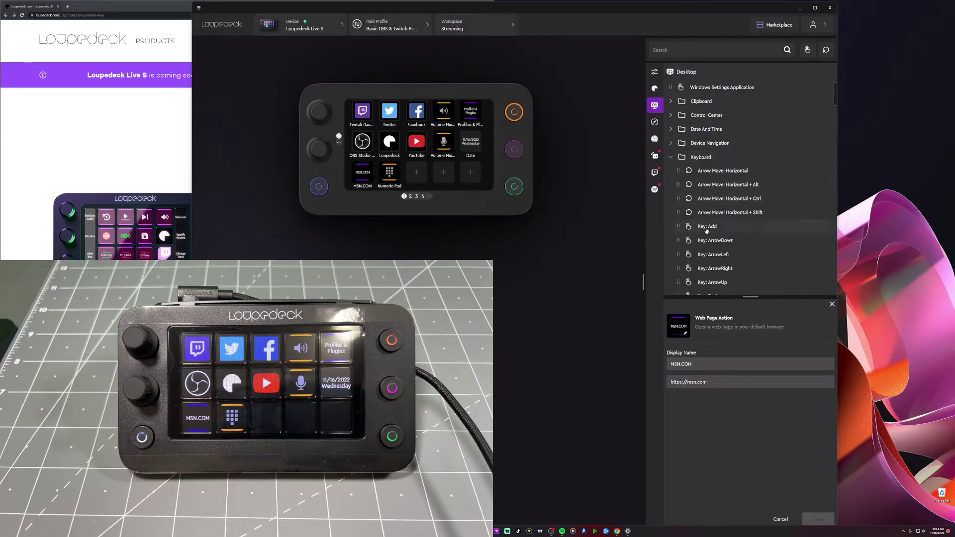
{"action": "scroll", "coordinate": [706, 226], "scroll_direction": "up", "scroll_amount": 5}
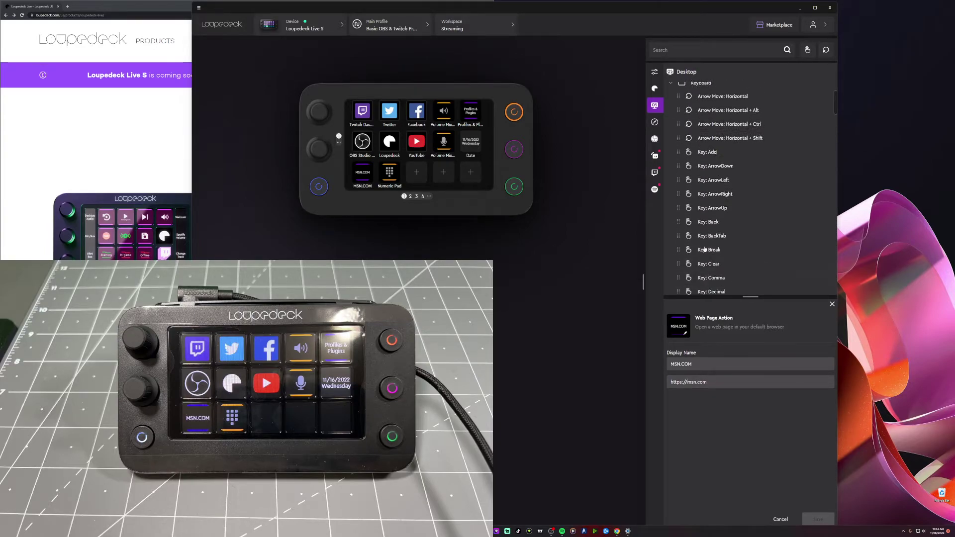
{"action": "left_click", "coordinate": [670, 160]}
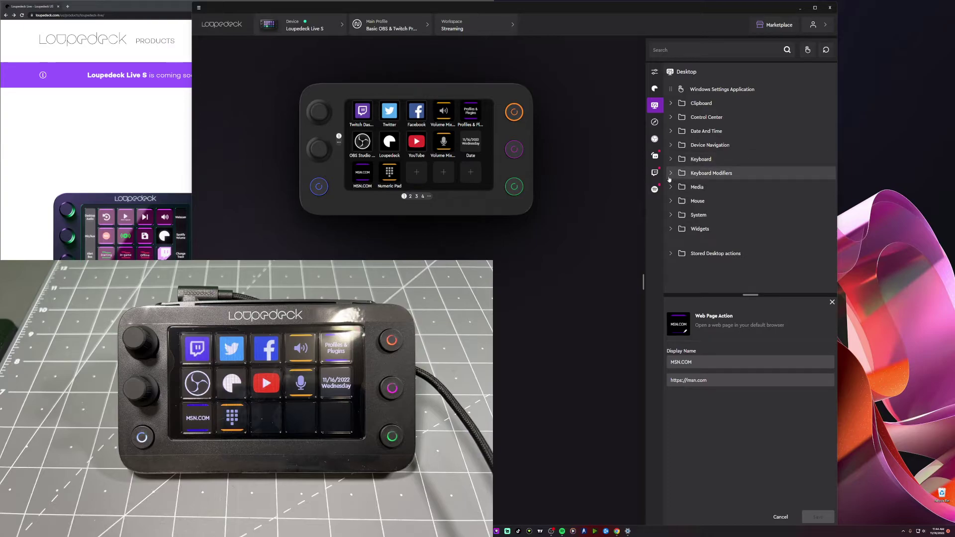
{"action": "left_click", "coordinate": [669, 173]}
{"action": "left_click", "coordinate": [669, 174]}
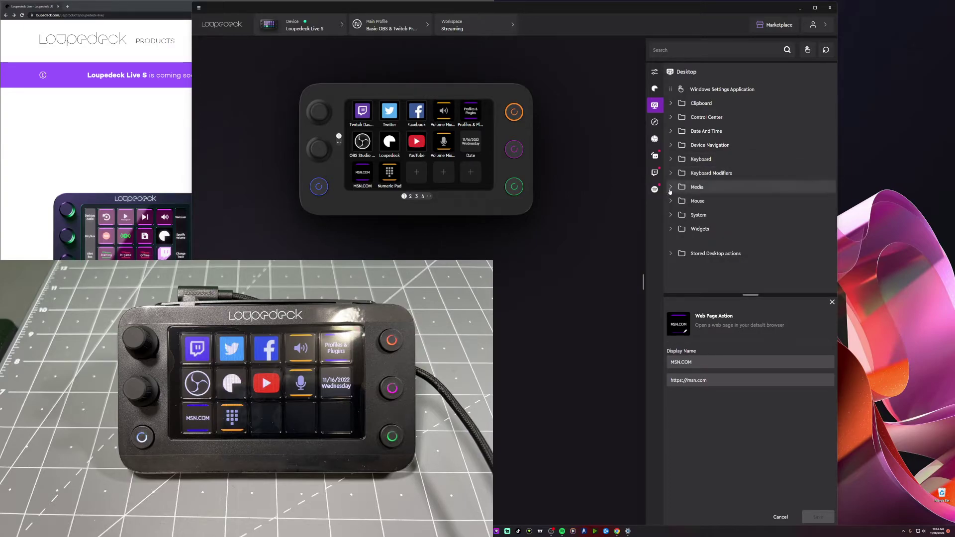
{"action": "left_click", "coordinate": [670, 188]}
{"action": "left_click", "coordinate": [669, 188]}
From Mouse > Clicks, put Mouse Click (Left) on the key after Numeric Pad
{"action": "left_click", "coordinate": [672, 200]}
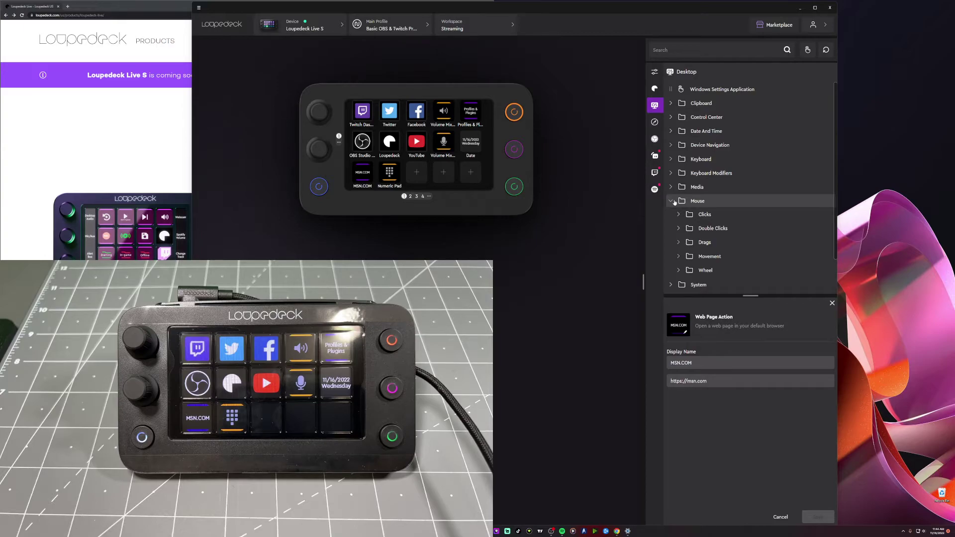
{"action": "left_click", "coordinate": [679, 215]}
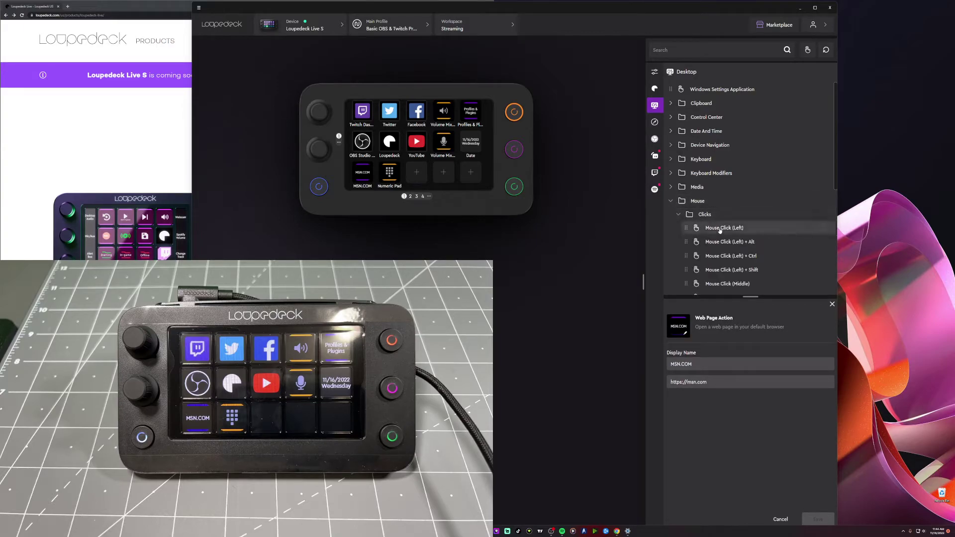
{"action": "left_click_drag", "start_coordinate": [719, 230], "coordinate": [416, 172]}
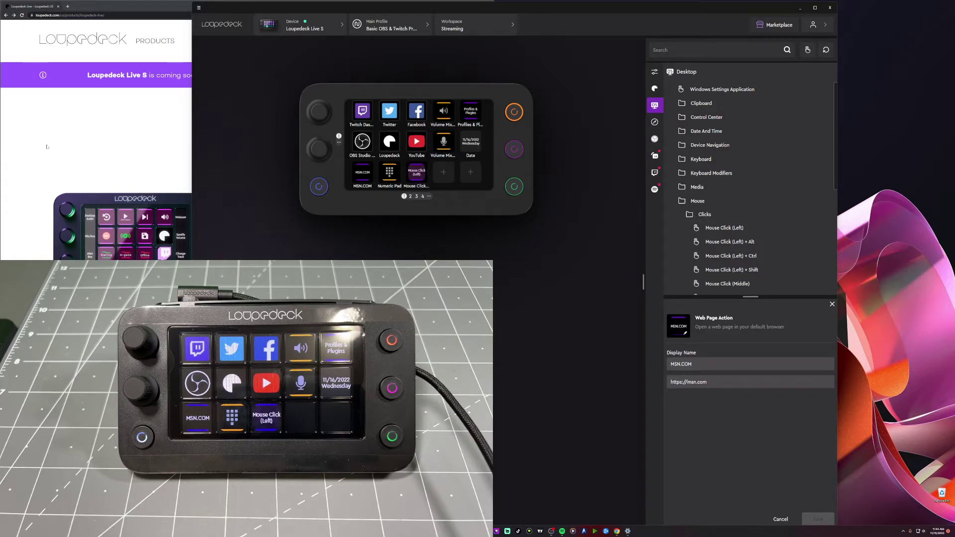
{"action": "scroll", "coordinate": [711, 255], "scroll_direction": "down", "scroll_amount": 5}
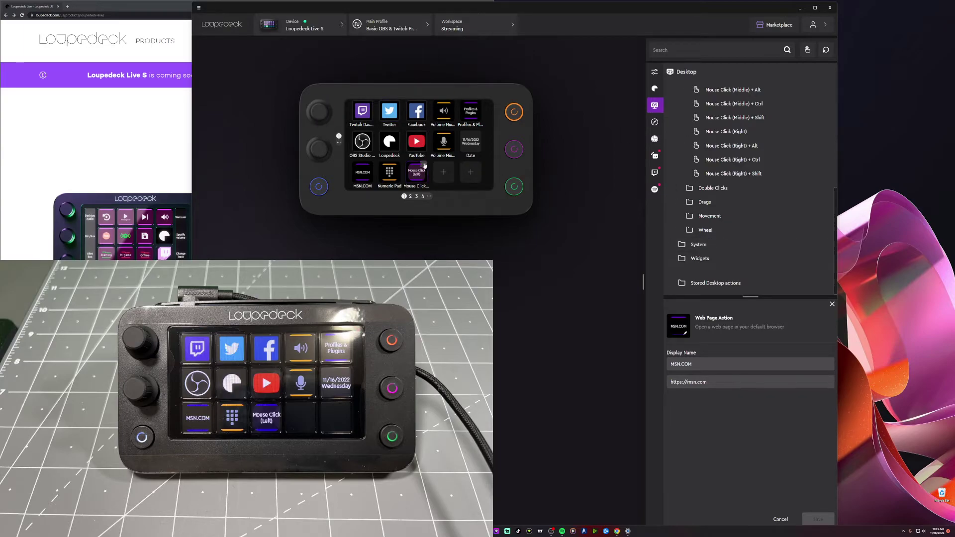
Page through the device layout's key pages and return to page 1
{"action": "left_click", "coordinate": [409, 196]}
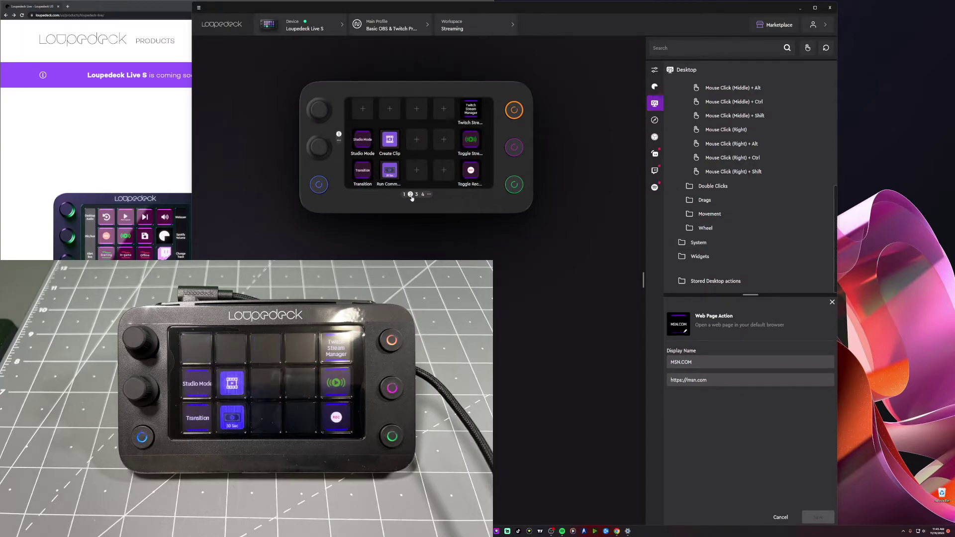
{"action": "left_click", "coordinate": [417, 194]}
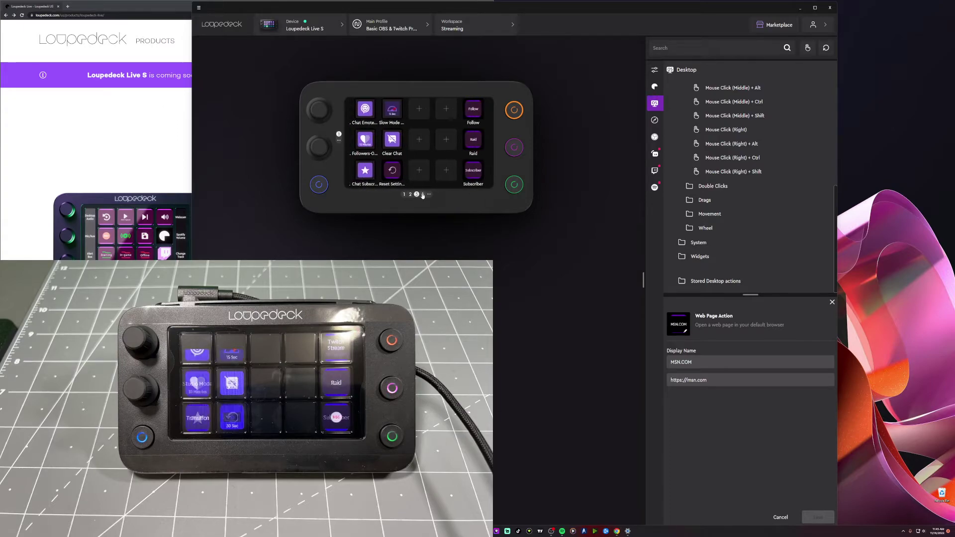
{"action": "left_click", "coordinate": [423, 194]}
{"action": "left_click", "coordinate": [429, 195]}
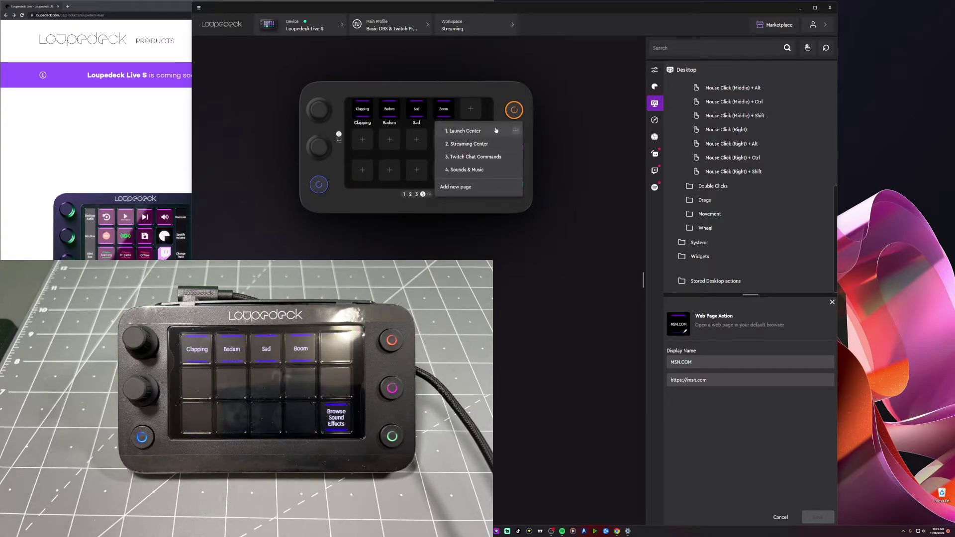
{"action": "left_click", "coordinate": [404, 195]}
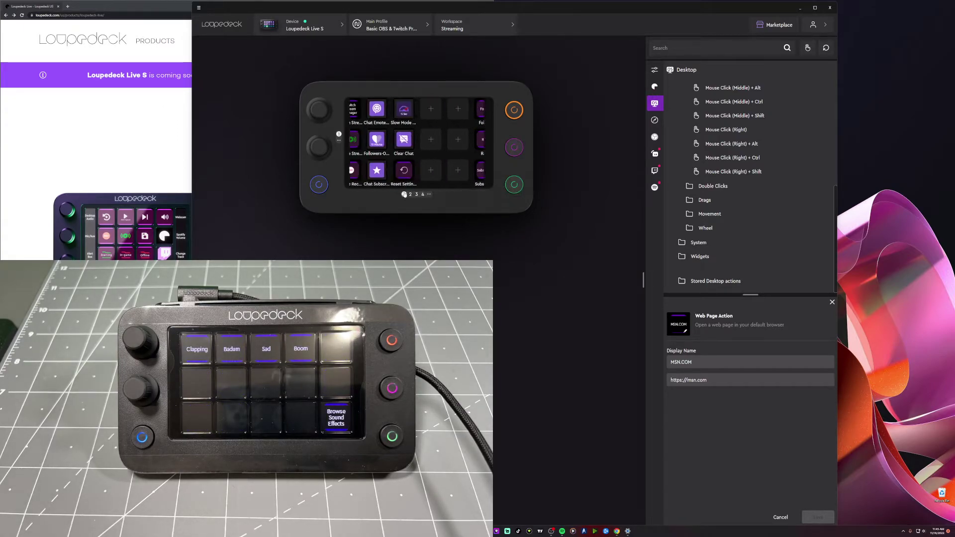
Browse the Loupedeck device actions, then the OBS Studio, Streamlabs, Twitch and Spotify Premium lists
{"action": "left_click", "coordinate": [655, 122]}
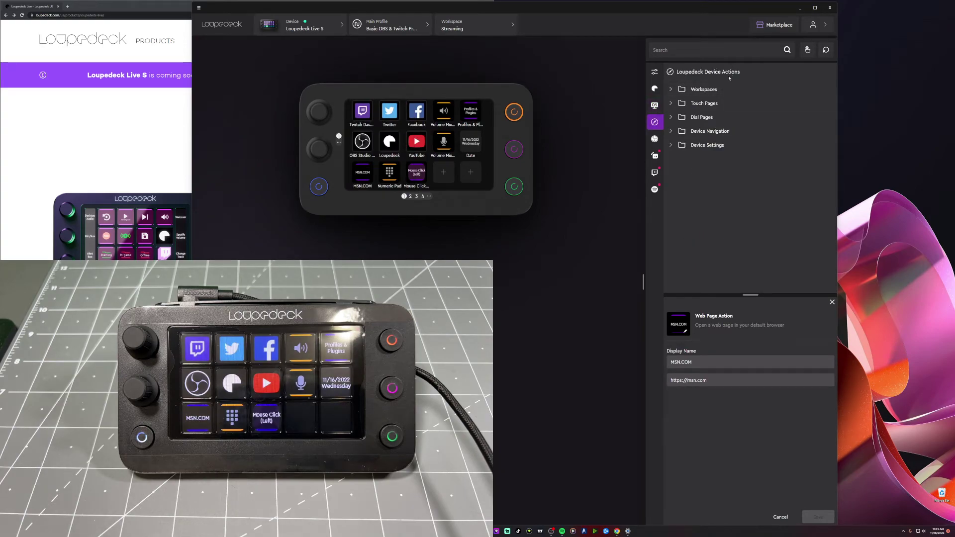
{"action": "left_click", "coordinate": [670, 90]}
{"action": "left_click", "coordinate": [671, 90]}
{"action": "left_click", "coordinate": [671, 103]}
{"action": "left_click", "coordinate": [671, 104]}
{"action": "left_click", "coordinate": [655, 139]}
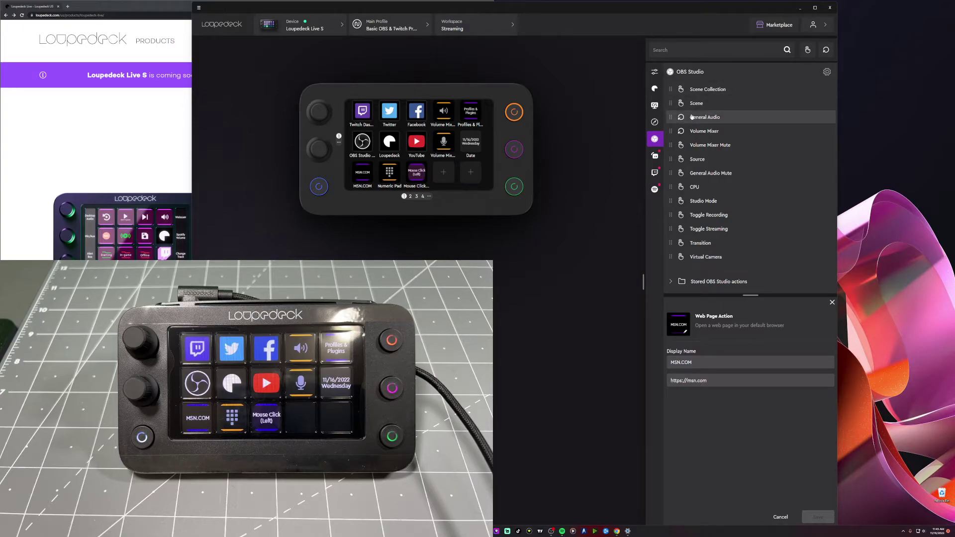
{"action": "left_click", "coordinate": [654, 155]}
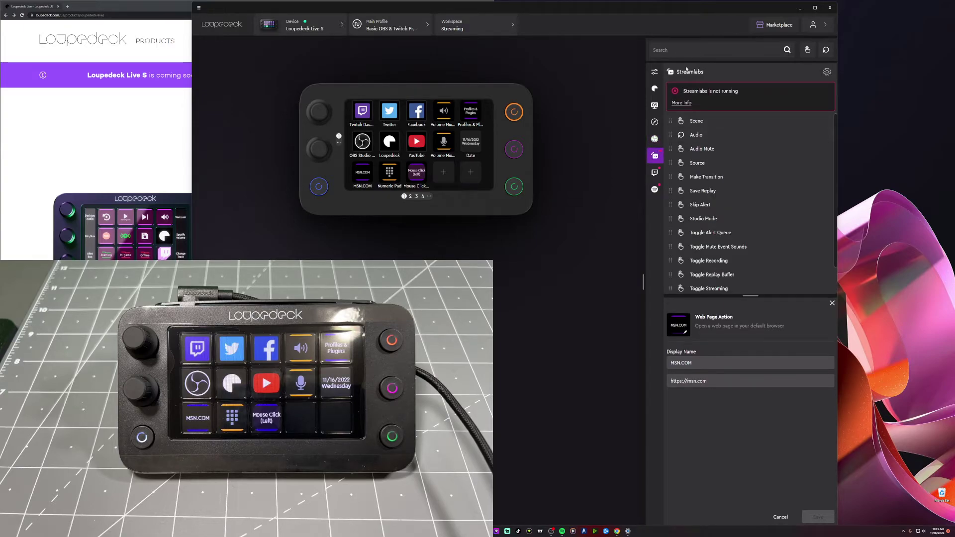
{"action": "left_click", "coordinate": [655, 172]}
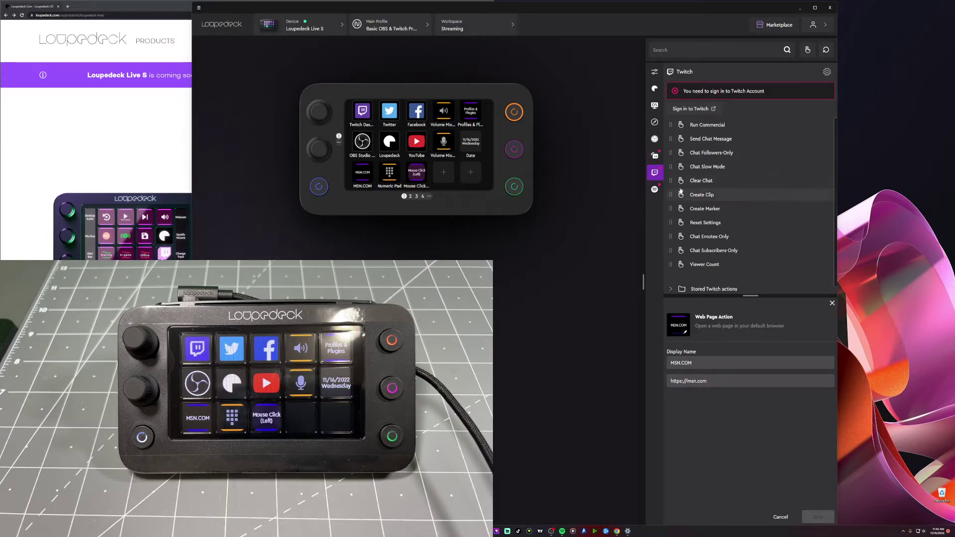
{"action": "left_click", "coordinate": [655, 193]}
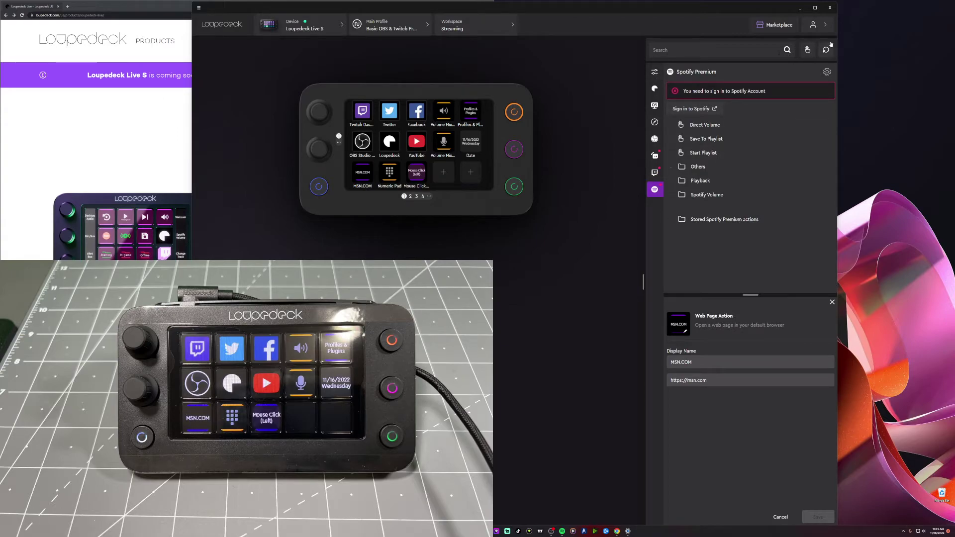
{"action": "left_click", "coordinate": [779, 26]}
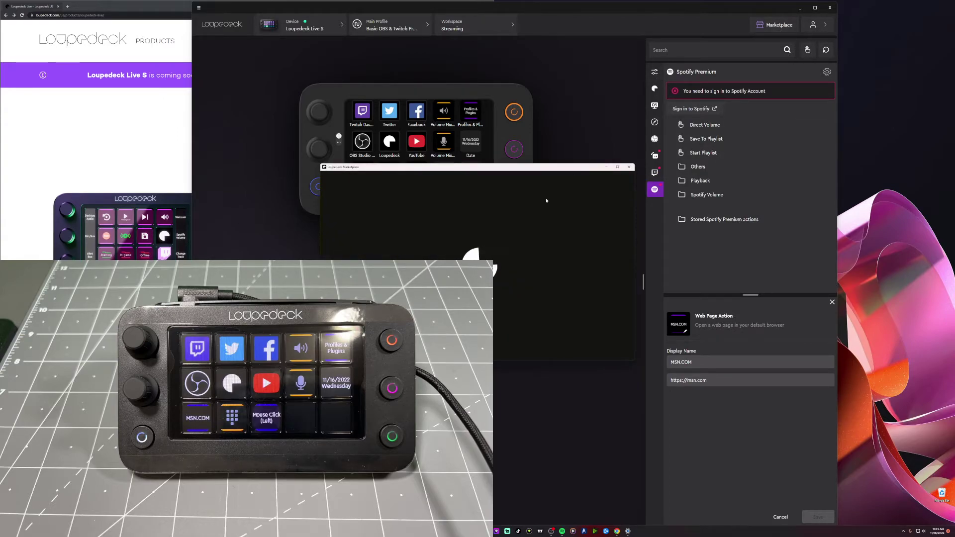
{"action": "left_click_drag", "start_coordinate": [506, 170], "coordinate": [694, 100]}
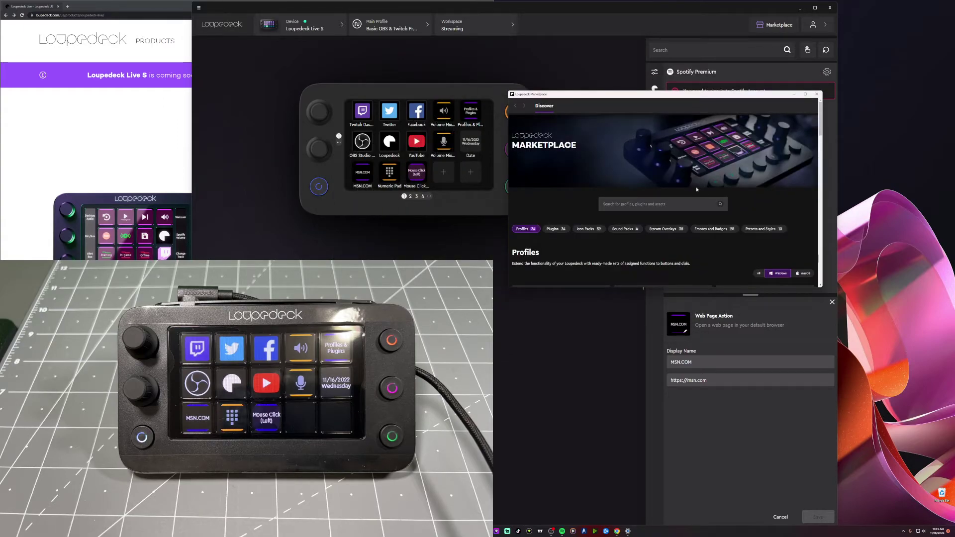
{"action": "scroll", "coordinate": [616, 245], "scroll_direction": "down", "scroll_amount": 3}
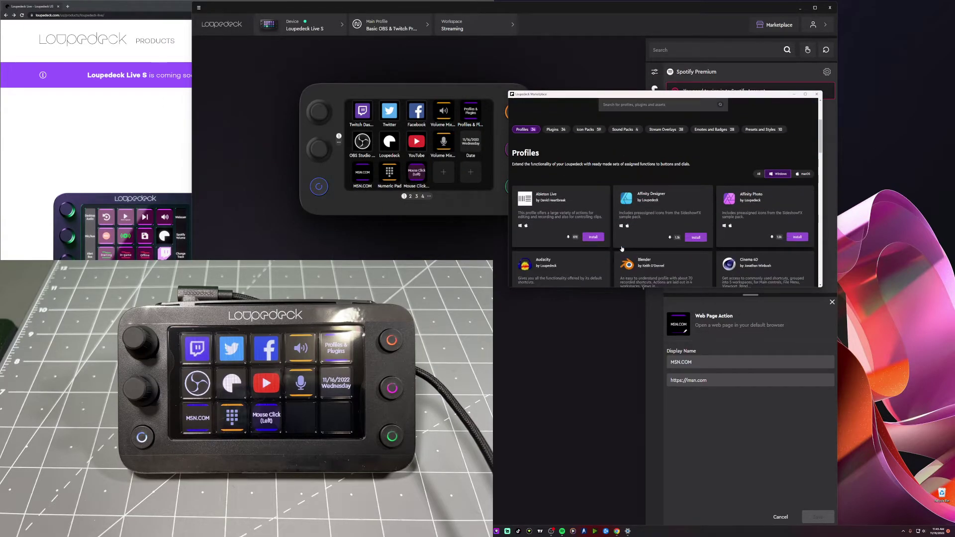
{"action": "scroll", "coordinate": [594, 193], "scroll_direction": "down", "scroll_amount": 1}
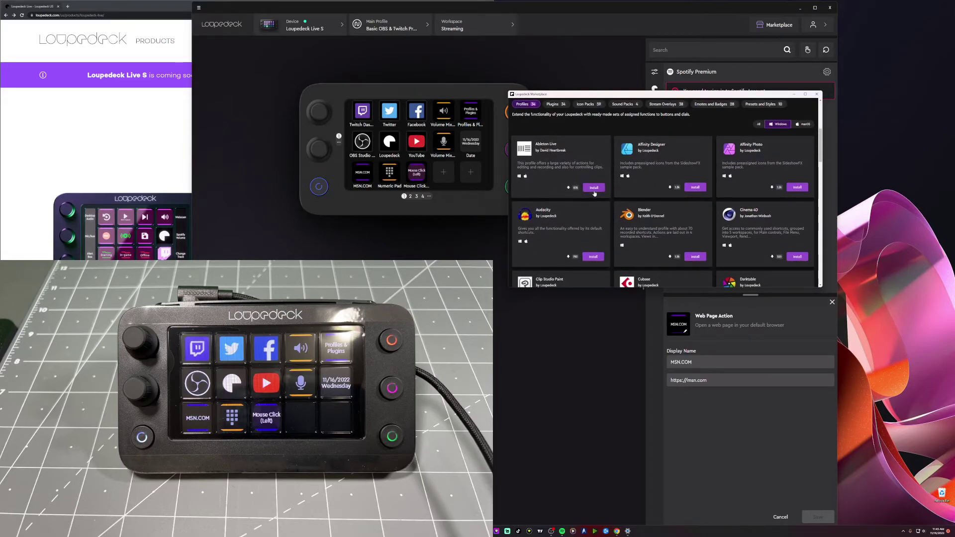
{"action": "scroll", "coordinate": [527, 120], "scroll_direction": "down", "scroll_amount": 3}
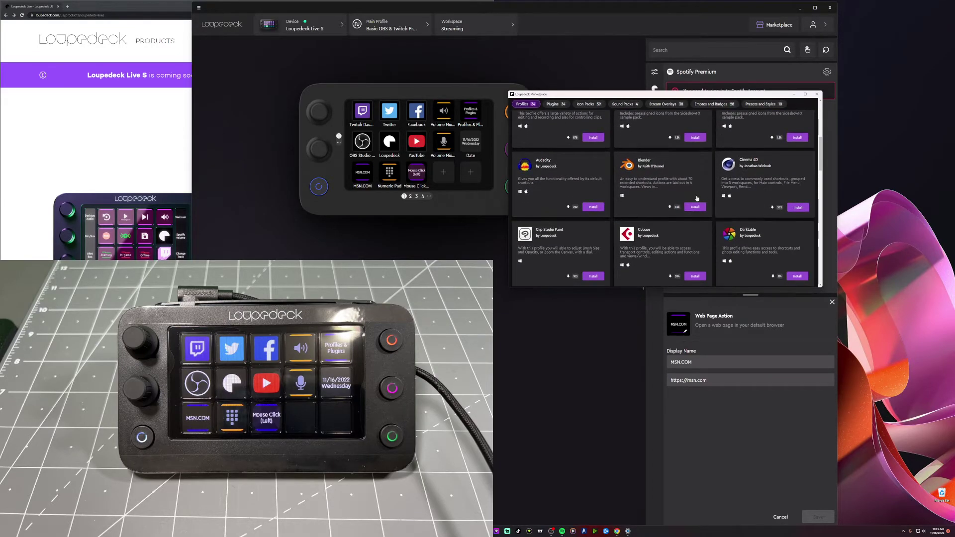
{"action": "scroll", "coordinate": [647, 221], "scroll_direction": "down", "scroll_amount": 3}
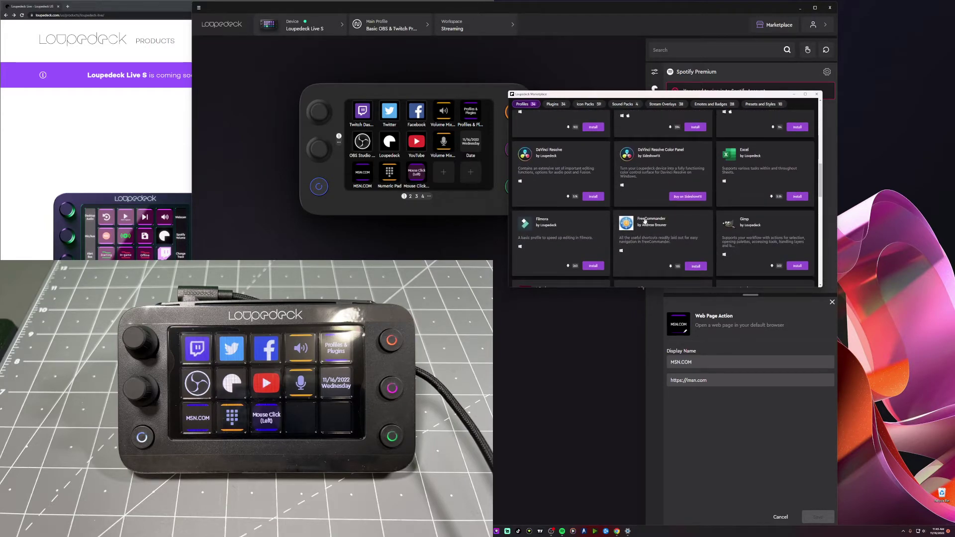
{"action": "scroll", "coordinate": [652, 219], "scroll_direction": "down", "scroll_amount": 3}
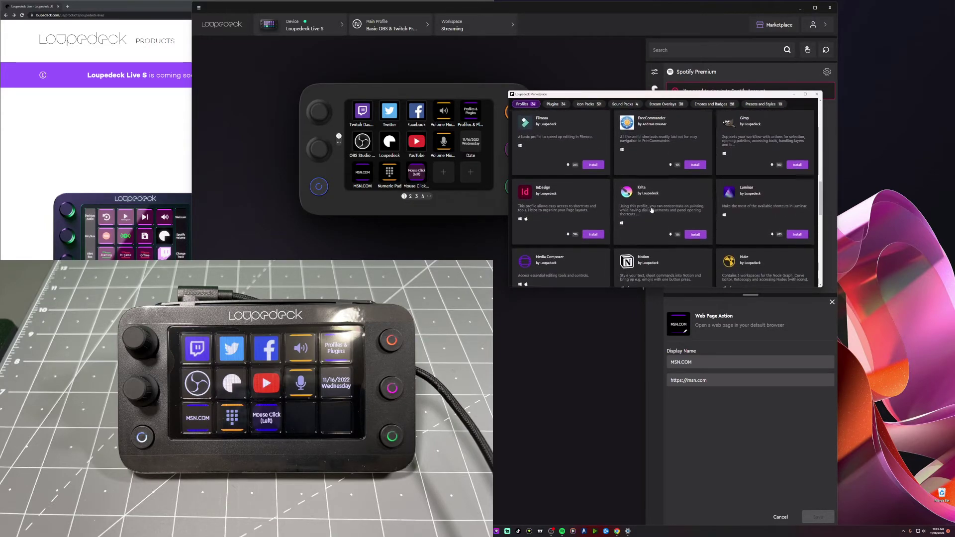
{"action": "scroll", "coordinate": [617, 221], "scroll_direction": "down", "scroll_amount": 3}
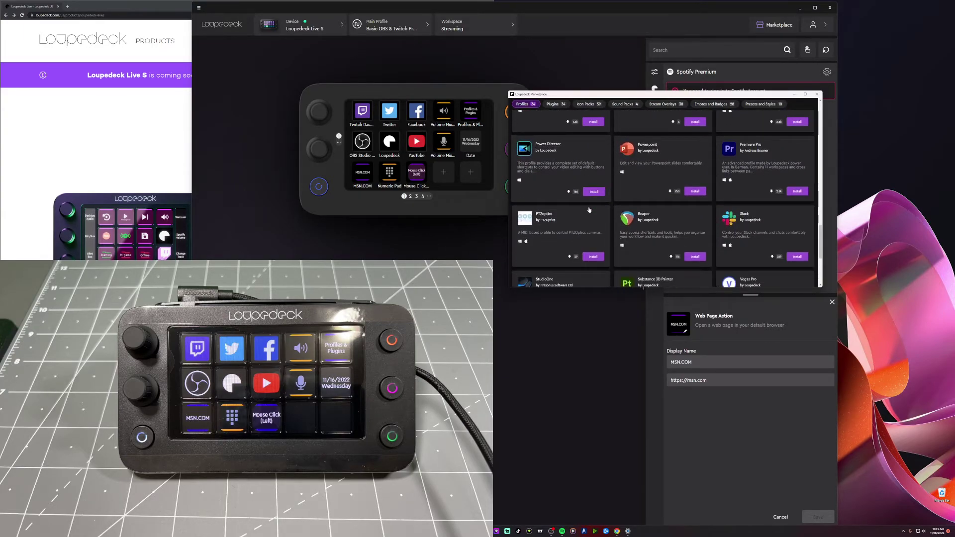
{"action": "left_click", "coordinate": [816, 94]}
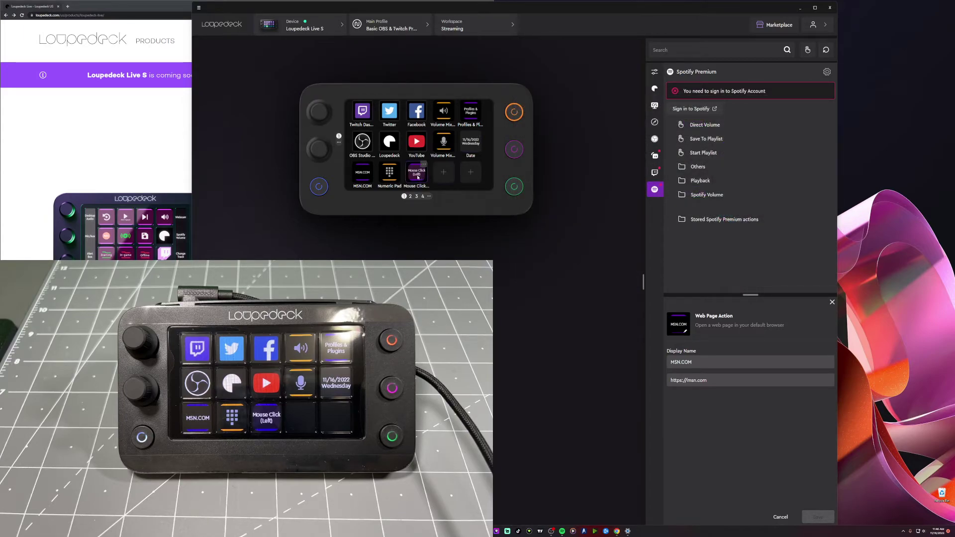
Remove Mouse Click (Left) from its key and collapse the Desktop Mouse folder
{"action": "left_click_drag", "start_coordinate": [411, 178], "coordinate": [320, 116]}
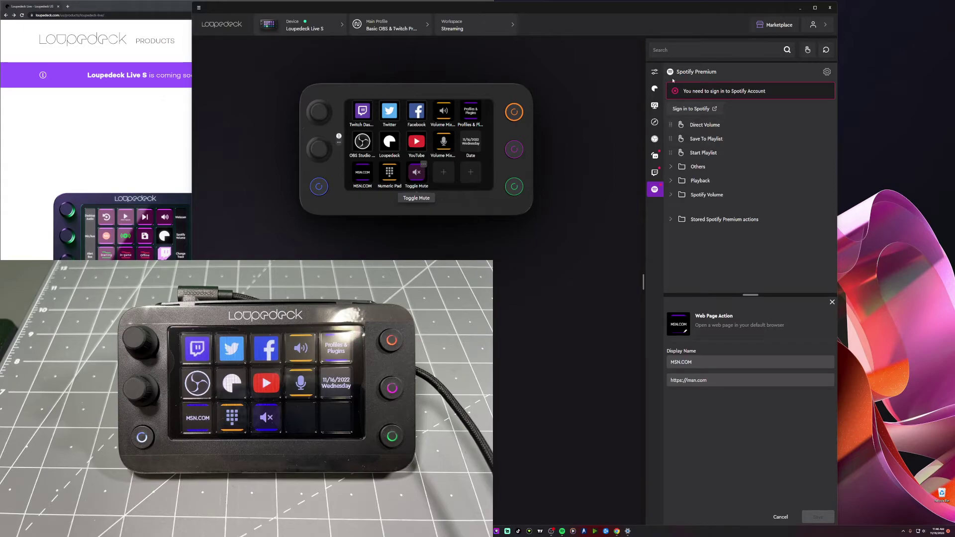
{"action": "left_click", "coordinate": [654, 106]}
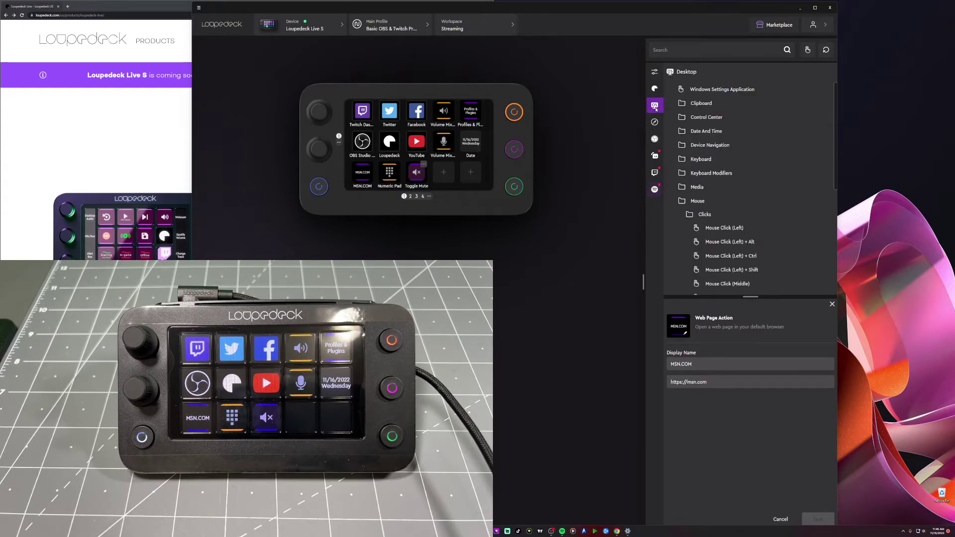
{"action": "left_click", "coordinate": [671, 200]}
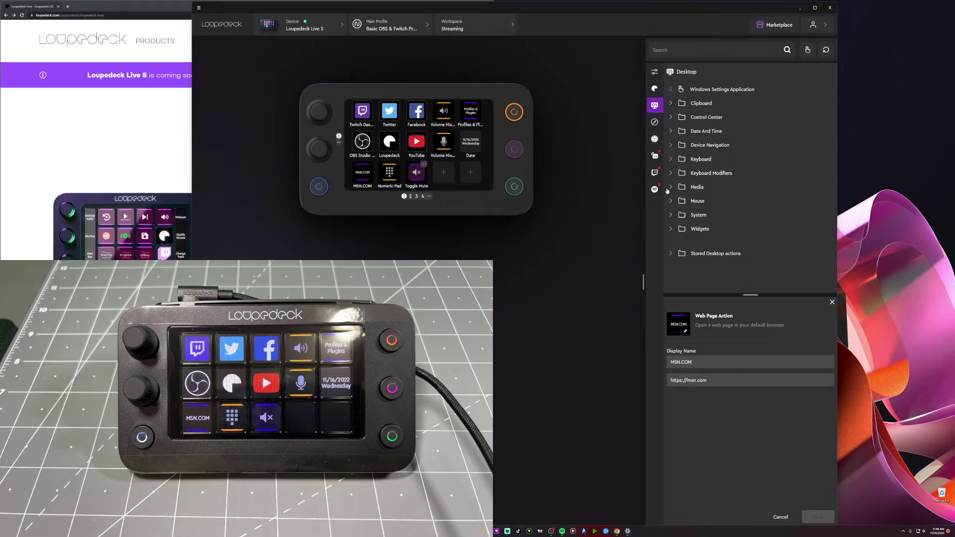
From Desktop > Media, add Toggle Mute to a key and Volume Level to the top-left dial
{"action": "left_click", "coordinate": [668, 188]}
{"action": "scroll", "coordinate": [696, 199], "scroll_direction": "down", "scroll_amount": 2}
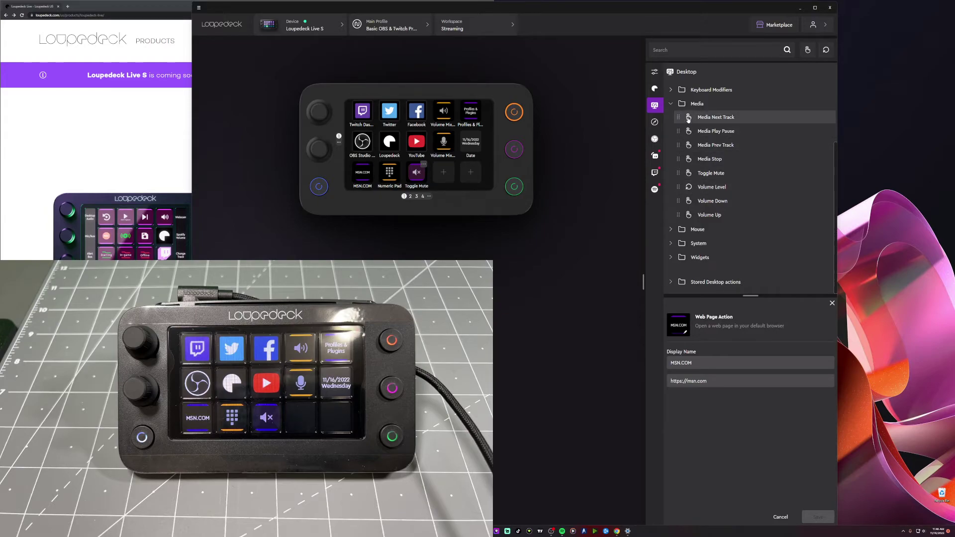
{"action": "left_click_drag", "start_coordinate": [689, 119], "coordinate": [504, 152]}
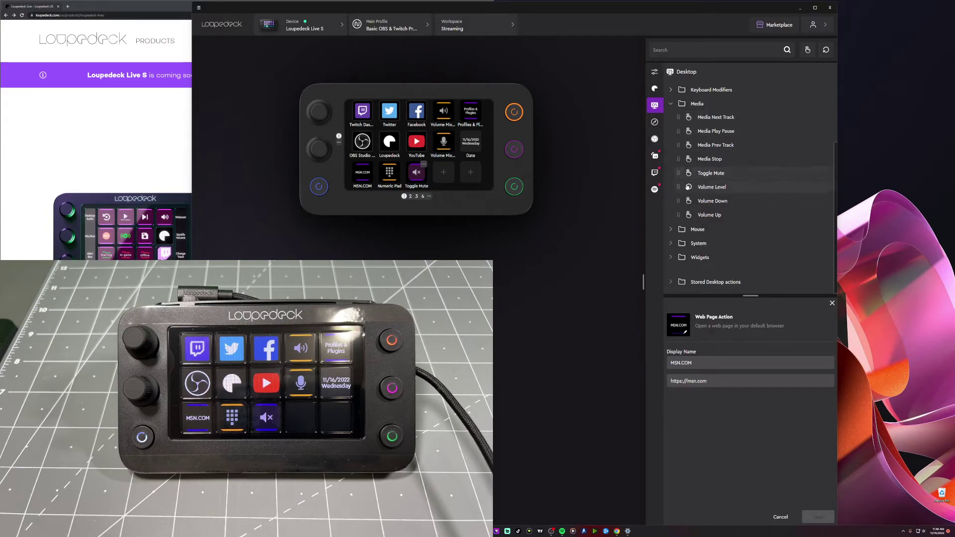
{"action": "left_click_drag", "start_coordinate": [689, 189], "coordinate": [319, 112]}
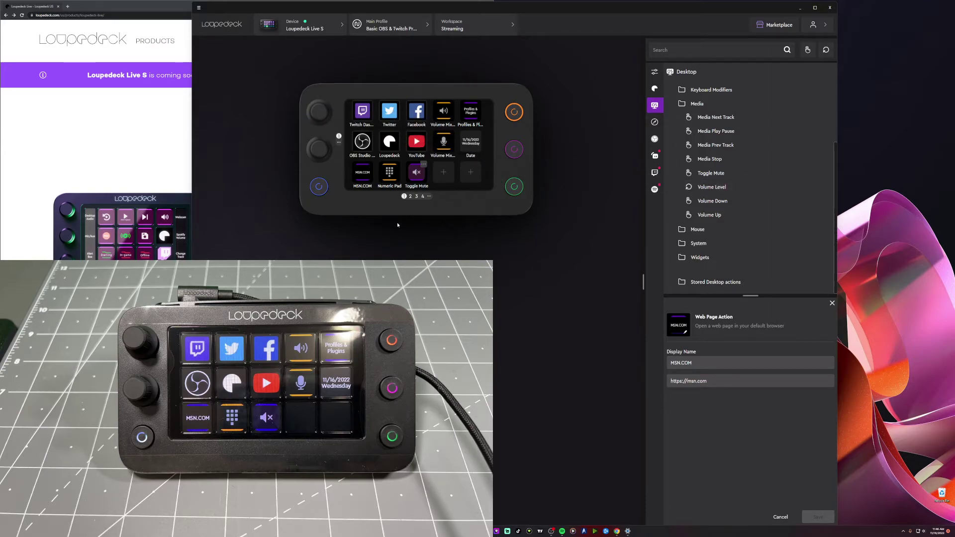
Close the Chrome window showing the Loupedeck product page
{"action": "mouse_move", "coordinate": [327, 141]}
{"action": "left_click", "coordinate": [111, 132]}
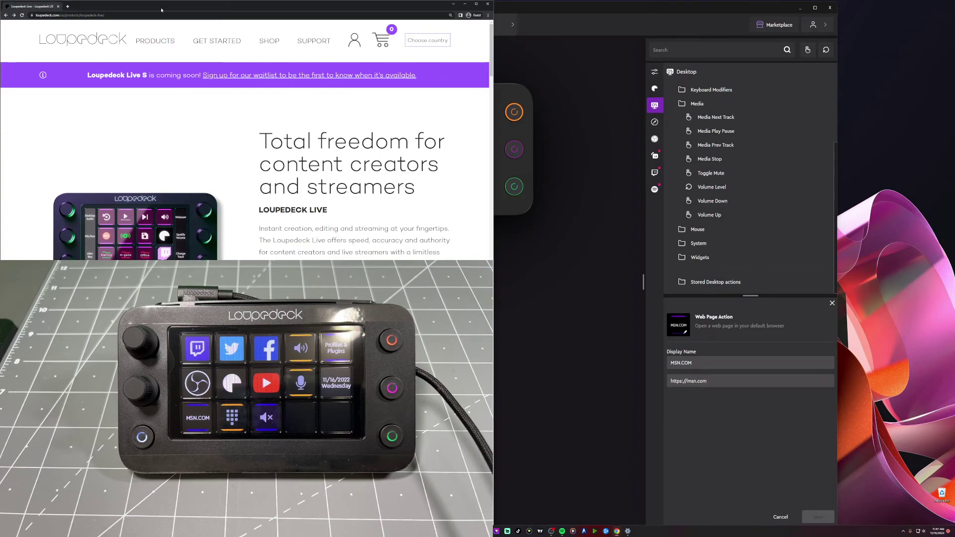
{"action": "left_click", "coordinate": [488, 4]}
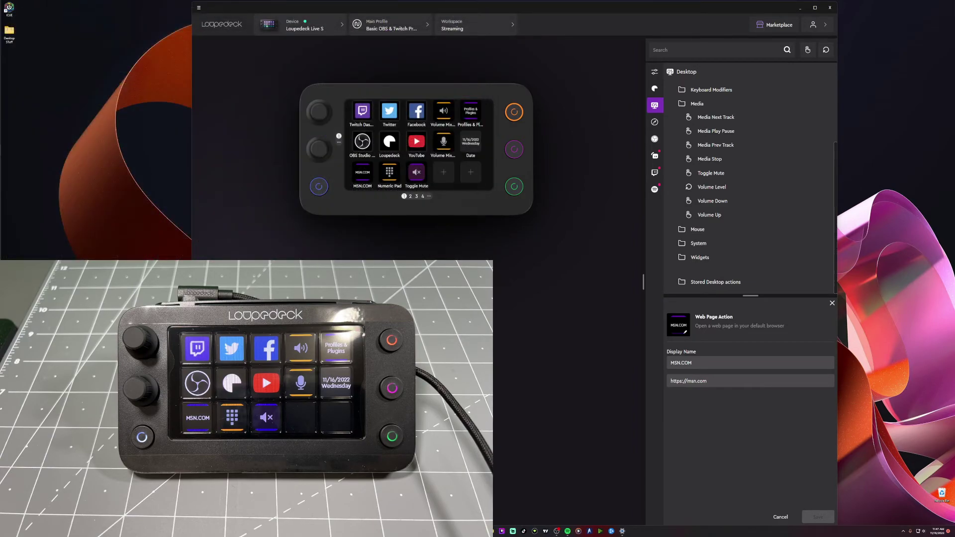